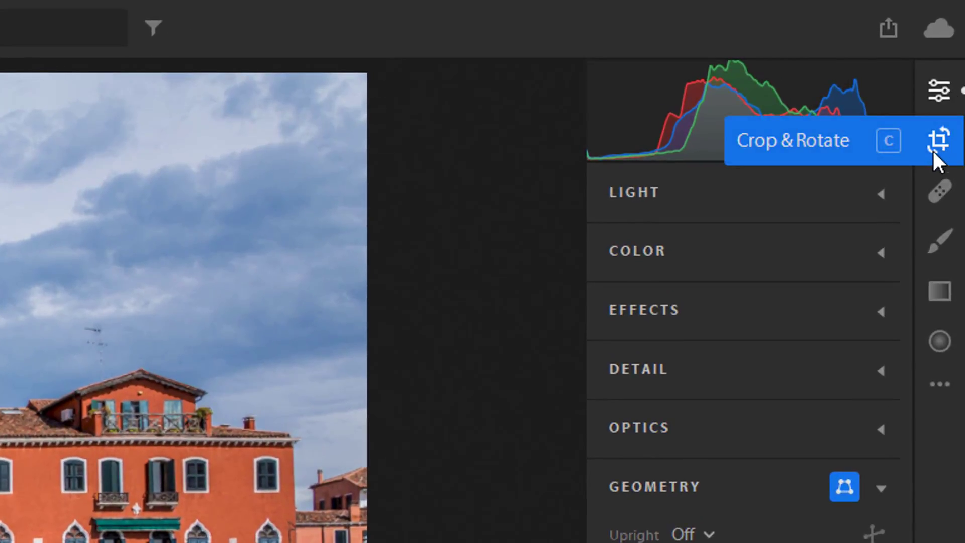
- Open Crop & Rotate and pull the crop's lower-left corner inward to tighten the frame
click(938, 139)
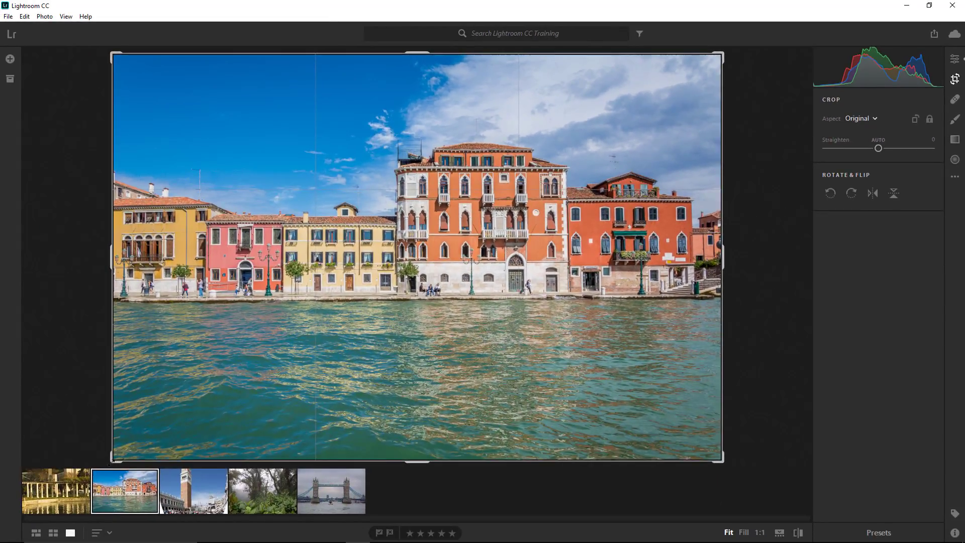
drag(113, 459, 152, 411)
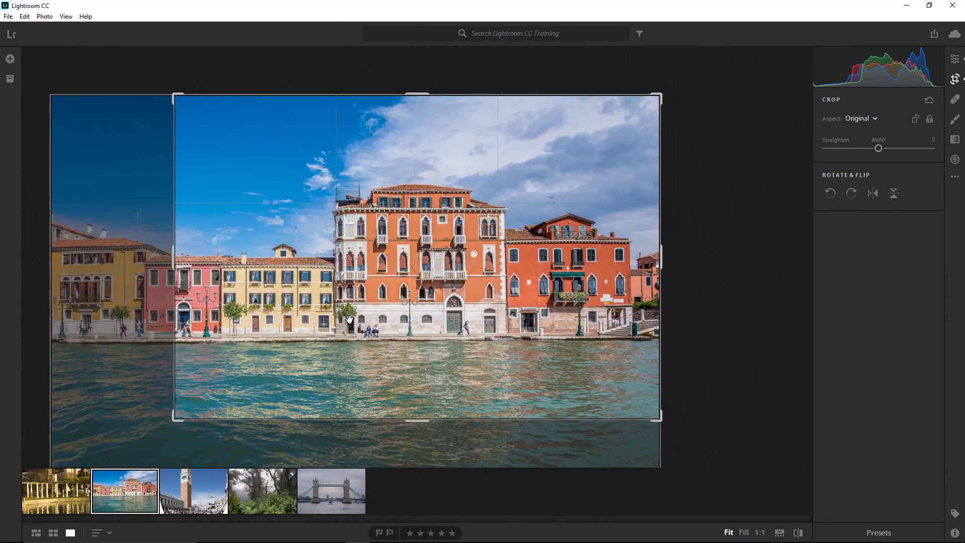
- Tilt the photo with the Straighten slider, then apply Auto straightening instead
mouse_move(878, 150)
mouse_down()
mouse_move(888, 151)
mouse_move(864, 152)
mouse_move(891, 154)
mouse_up()
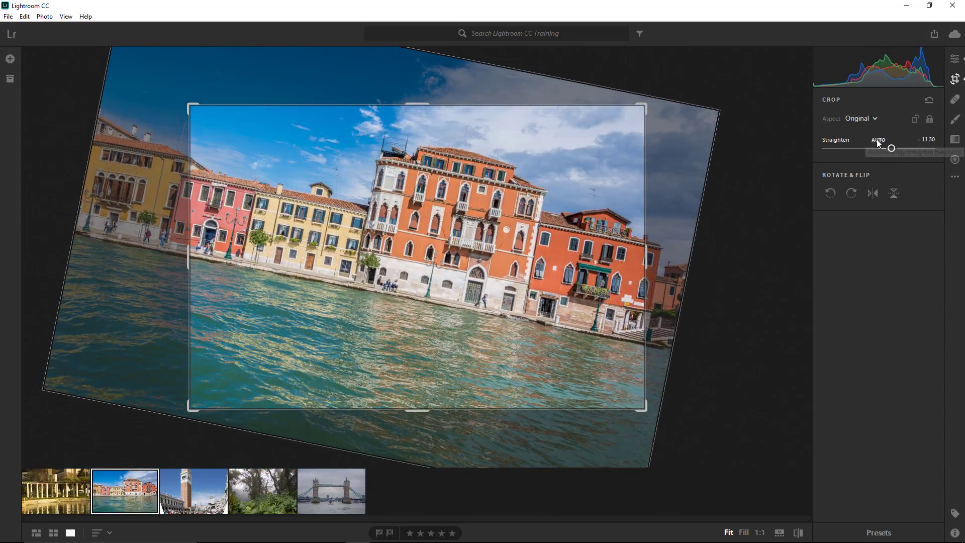
click(878, 141)
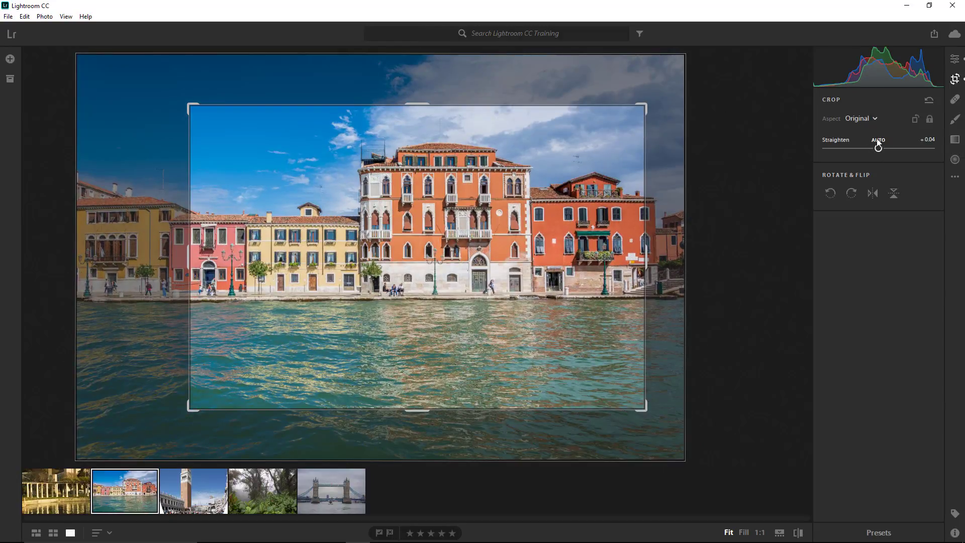
- Toggle the crop box between portrait and landscape orientation several times, ending in landscape
click(915, 120)
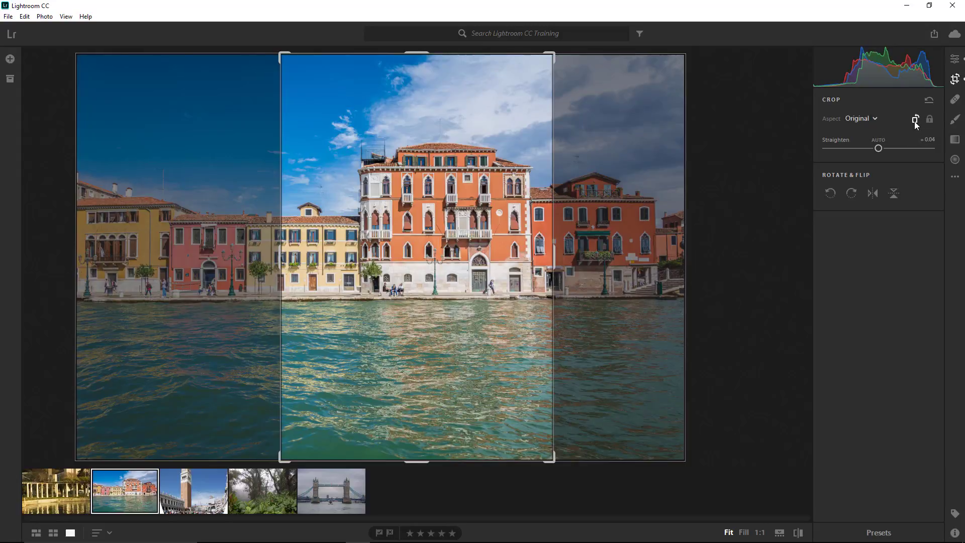
click(915, 119)
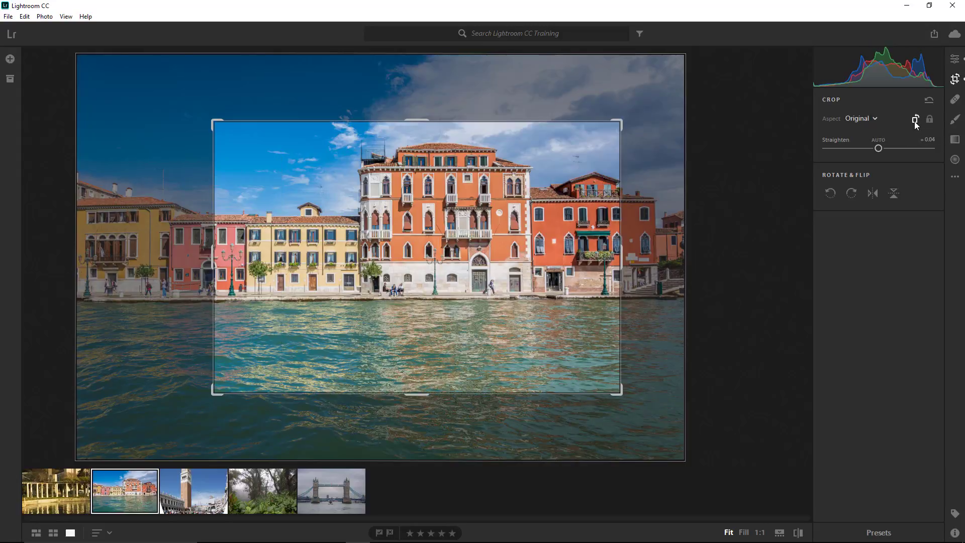
click(915, 120)
click(916, 121)
key(x)
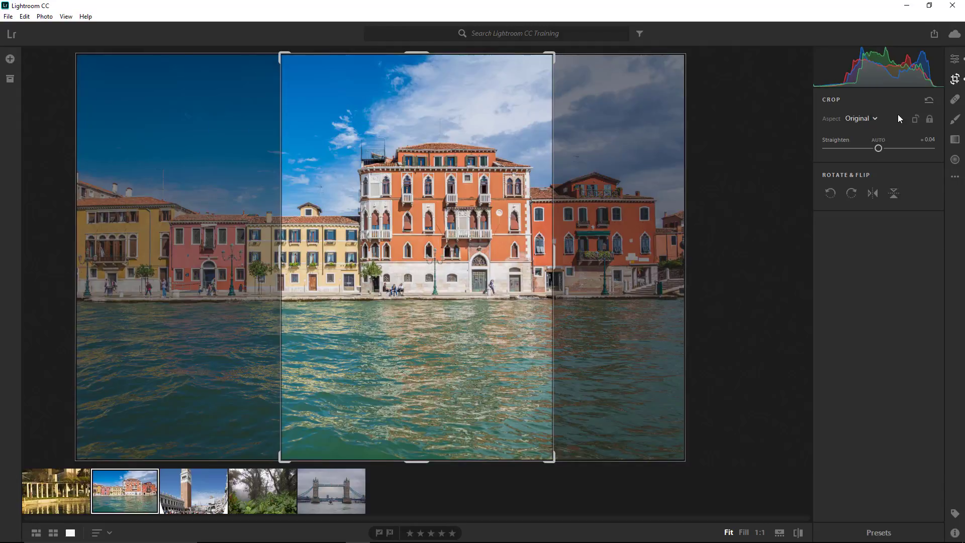
key(x)
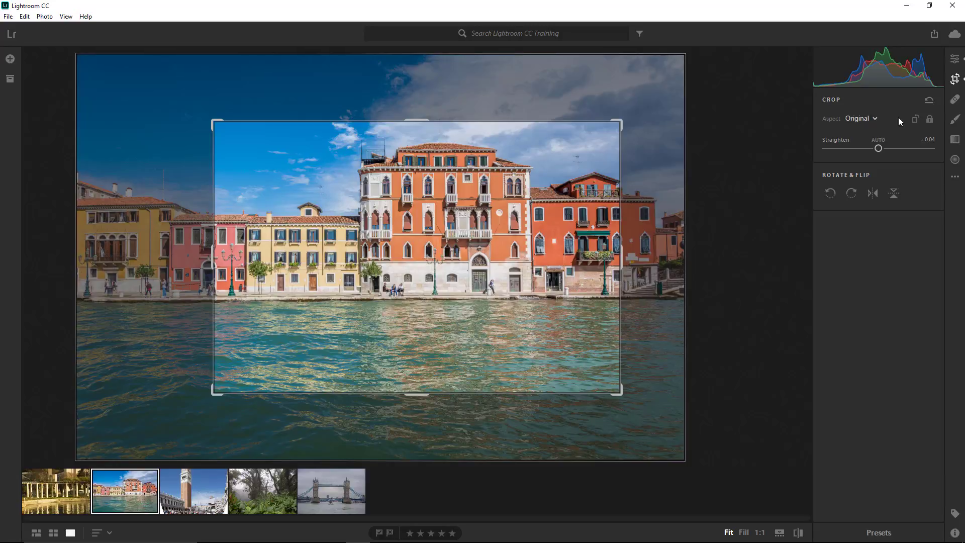
- Set the crop aspect ratio to 8.5 x 11
click(871, 121)
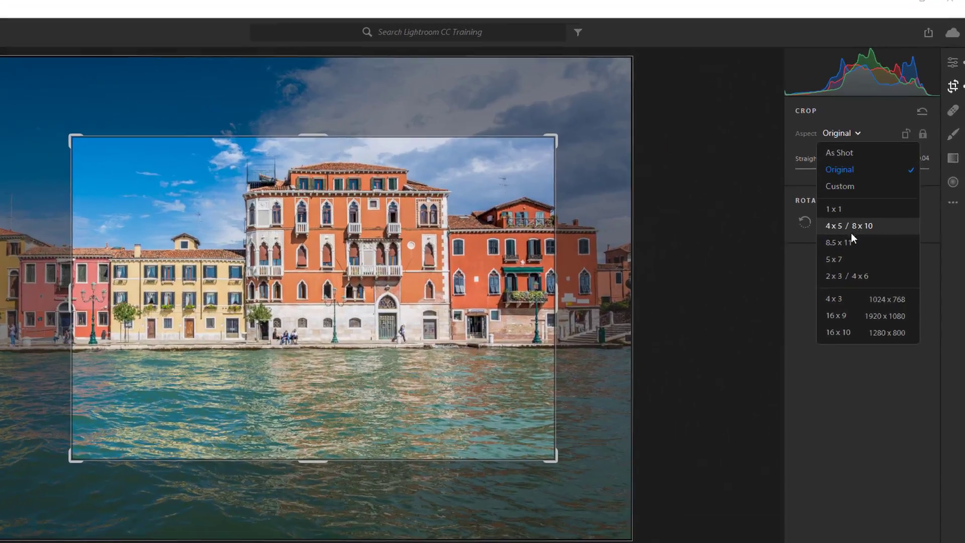
click(870, 209)
click(755, 410)
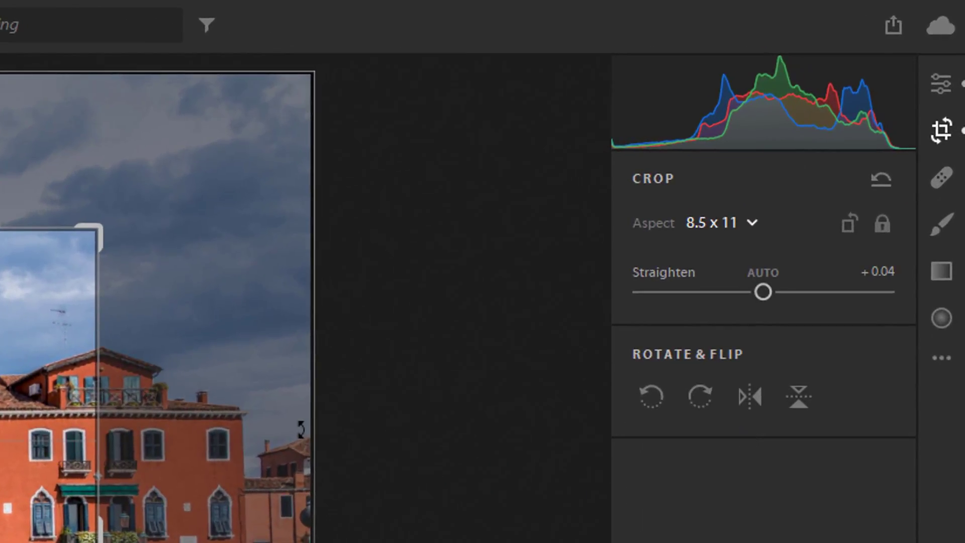
- Toggle the Constrain Aspect Ratio lock off and back on
click(885, 231)
click(885, 231)
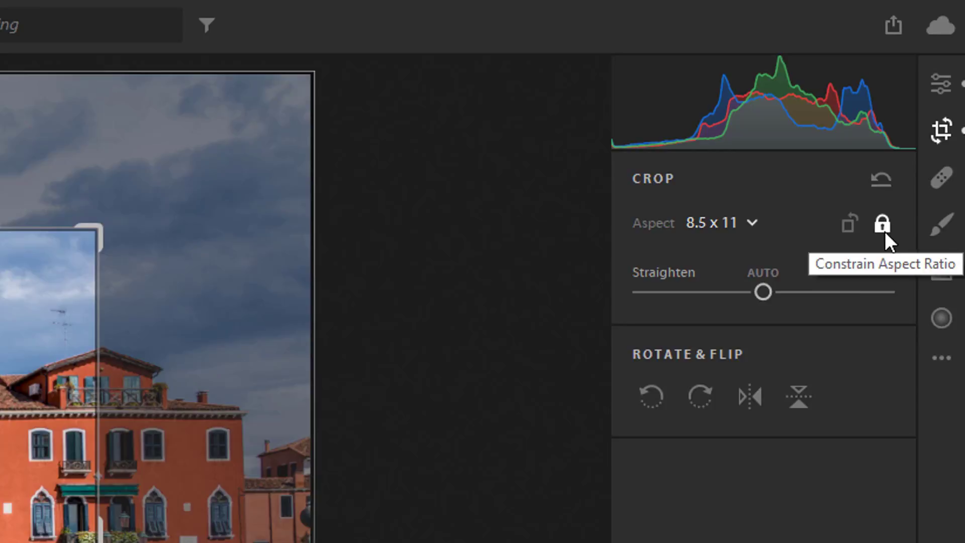
click(884, 231)
click(885, 231)
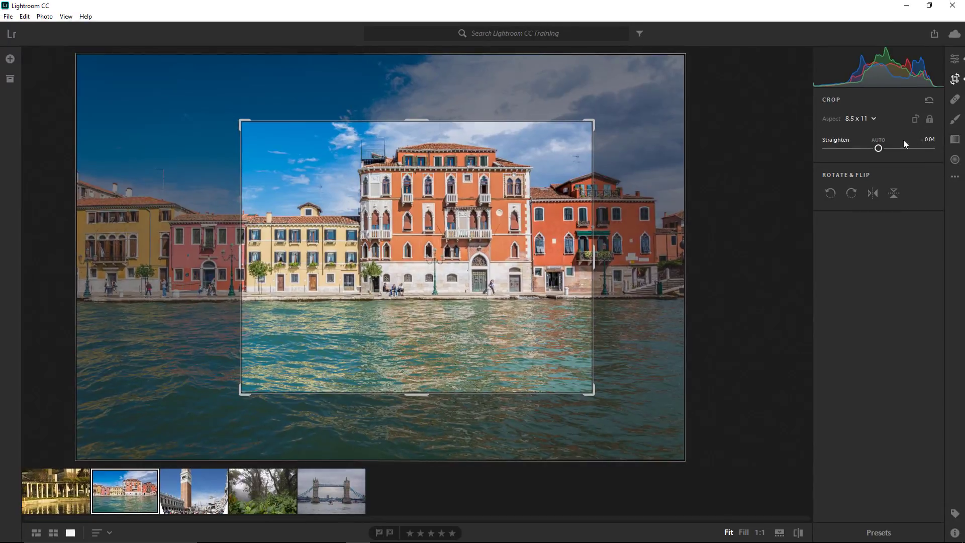
- Rotate the photo counterclockwise and flip it horizontally
click(831, 192)
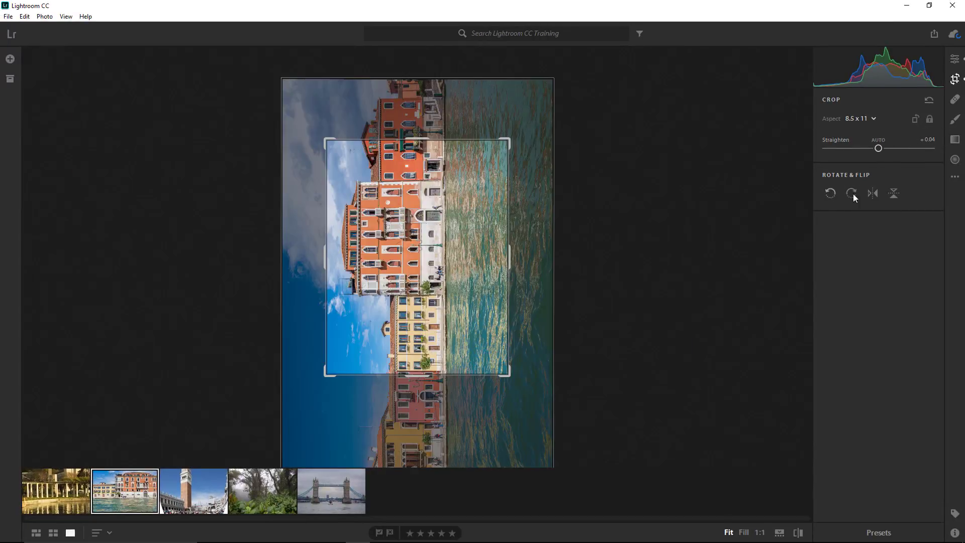
click(873, 193)
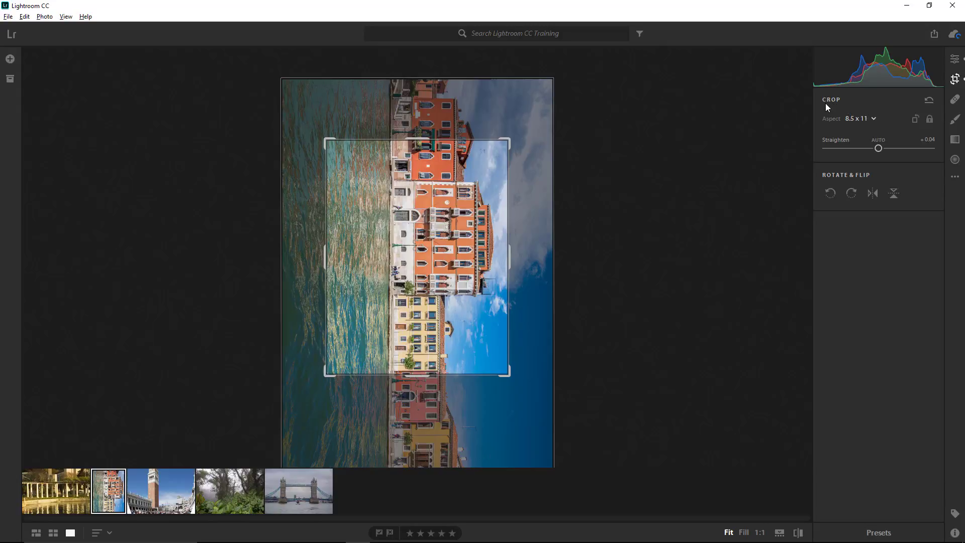
- Reset the crop settings and rotate the photo counterclockwise back to landscape
click(930, 100)
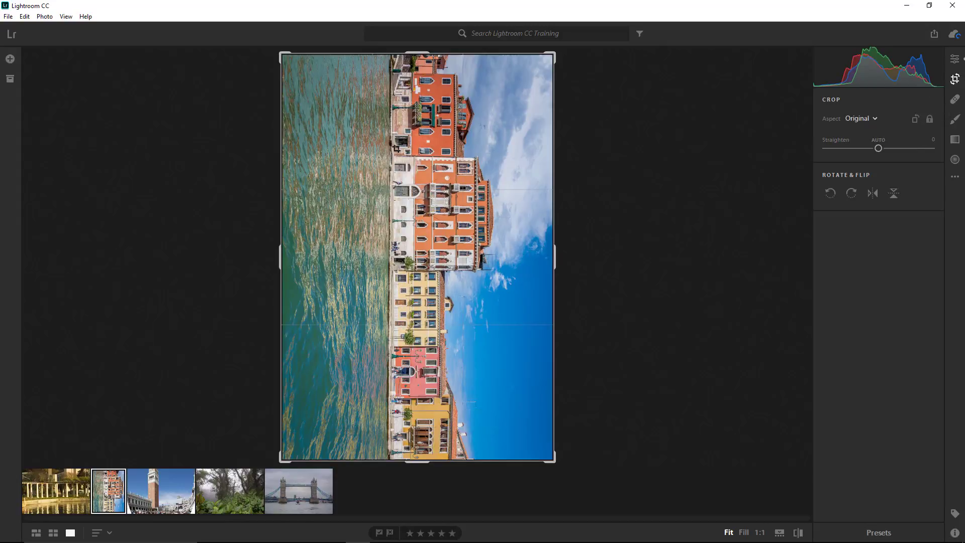
click(830, 193)
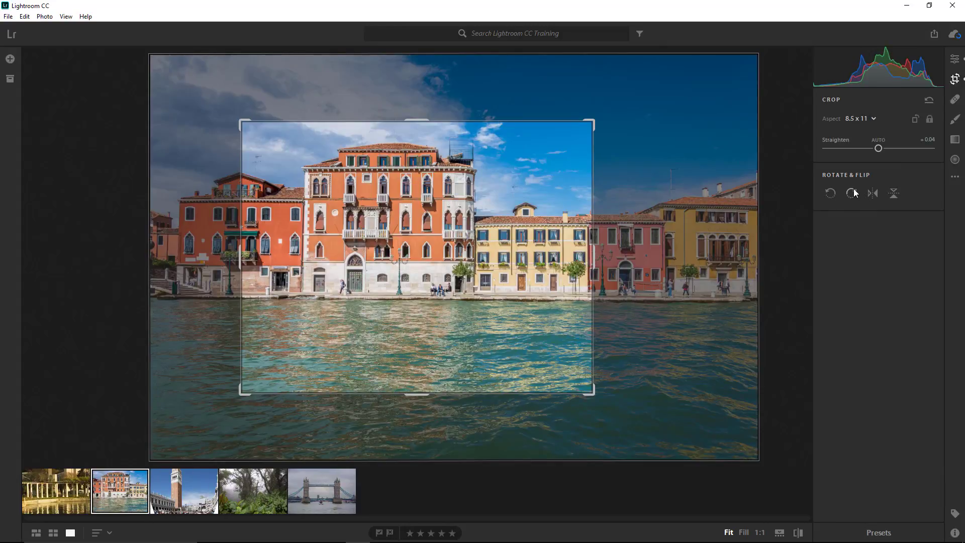
- Enlarge the crop box toward the lower-left corner, shift it left, and commit the crop
drag(241, 392, 131, 461)
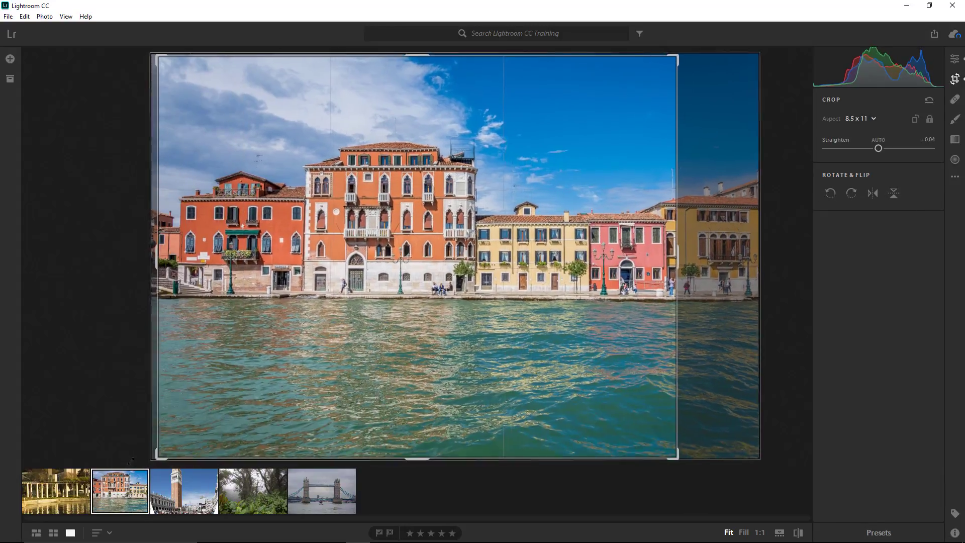
drag(497, 342, 440, 343)
key(Return)
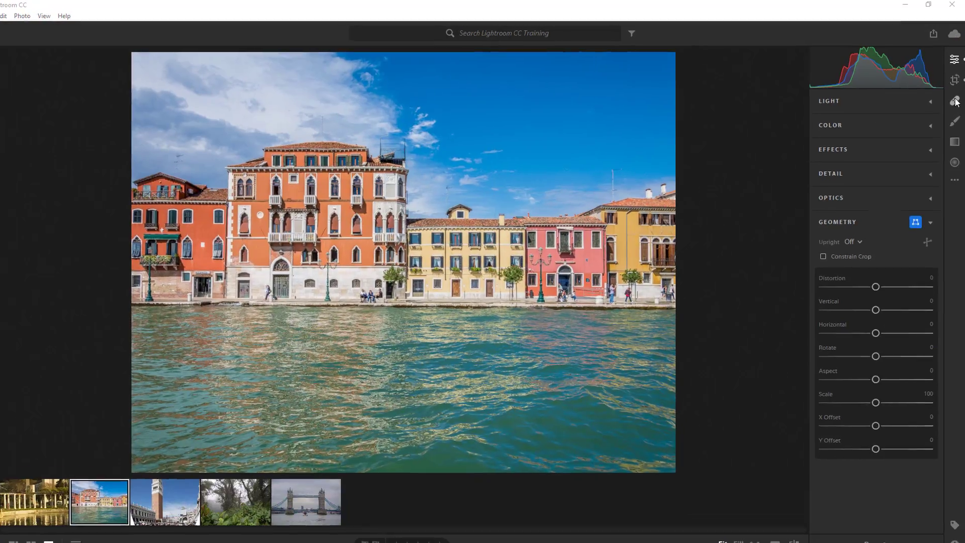
- Open the Healing Brush and set Size to about 81, Feather to 36 and Opacity to 100
click(955, 102)
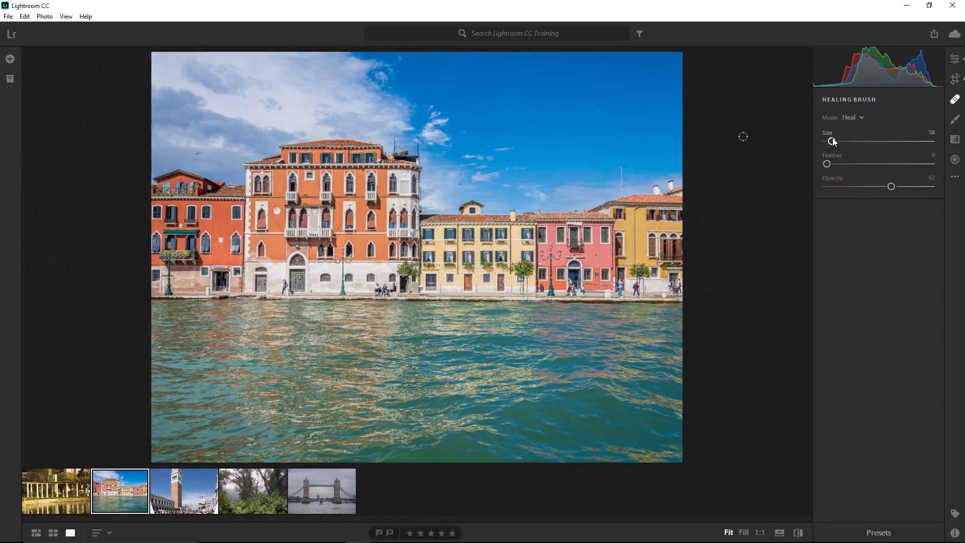
mouse_move(834, 142)
mouse_down()
mouse_move(864, 141)
mouse_move(843, 141)
mouse_move(854, 142)
mouse_move(871, 165)
mouse_move(853, 165)
mouse_move(866, 171)
mouse_up()
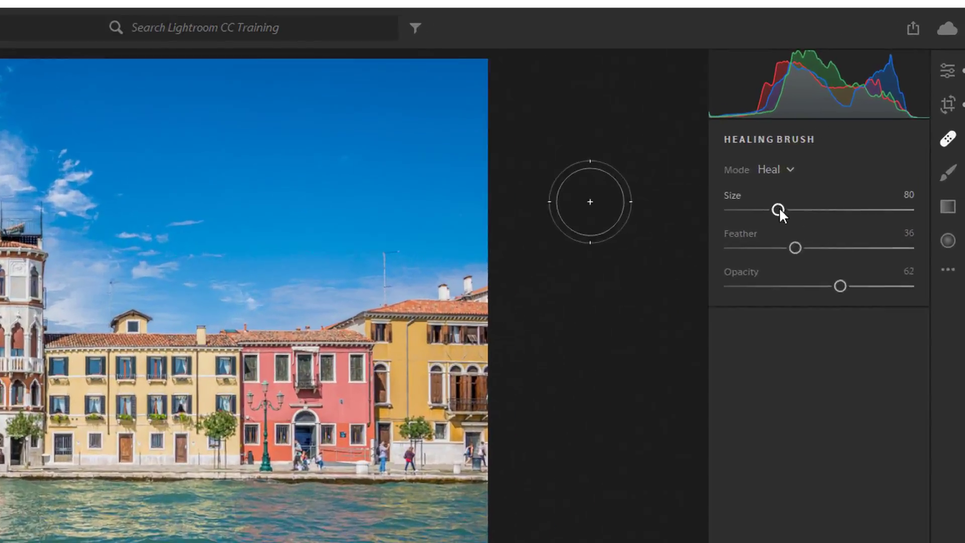
drag(855, 141, 864, 157)
mouse_move(742, 312)
mouse_down()
mouse_move(727, 319)
mouse_move(764, 324)
mouse_move(735, 324)
mouse_move(743, 326)
mouse_up()
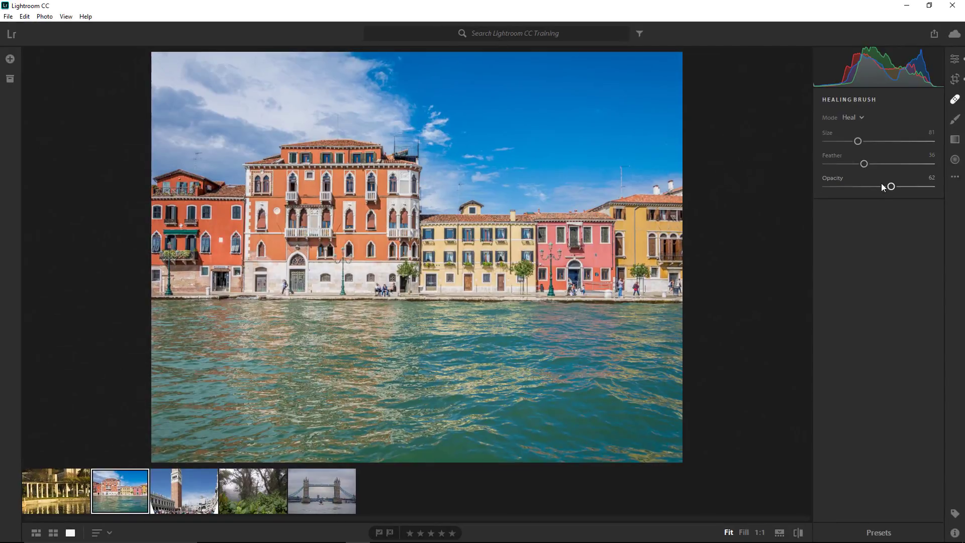
drag(934, 192, 939, 192)
- Zoom to 1:1, reduce the brush size to 51, and paint over the antenna pole above the roof
click(760, 533)
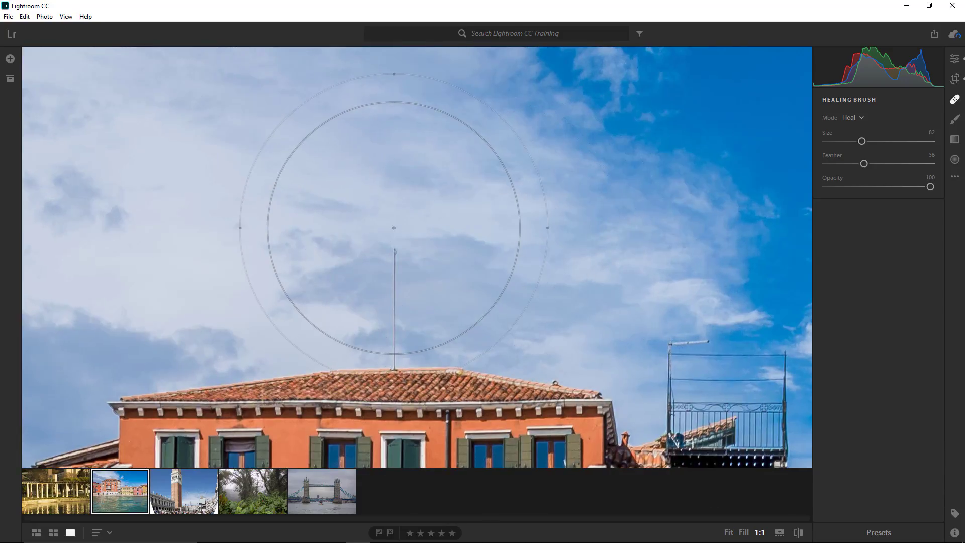
scroll(396, 251, down, 3)
scroll(396, 251, down, 5)
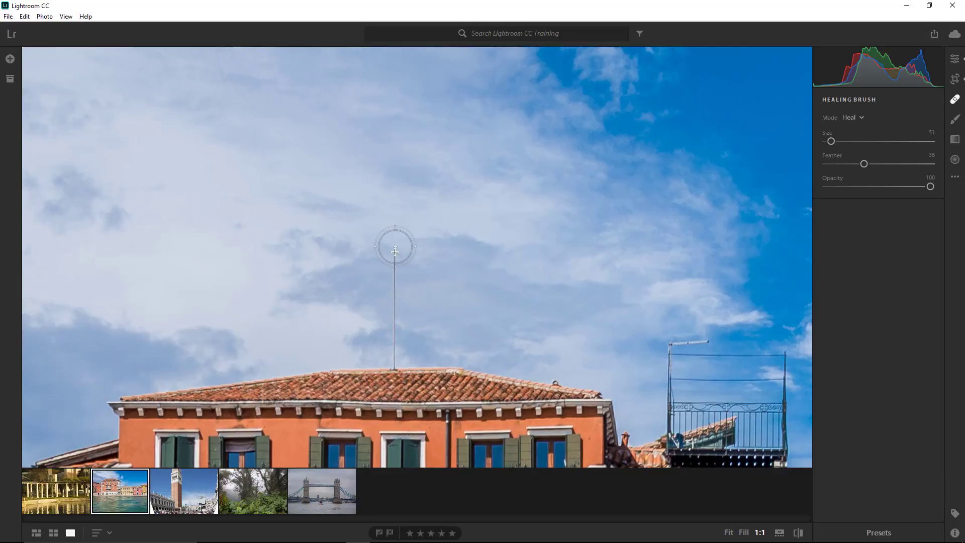
drag(395, 249, 396, 348)
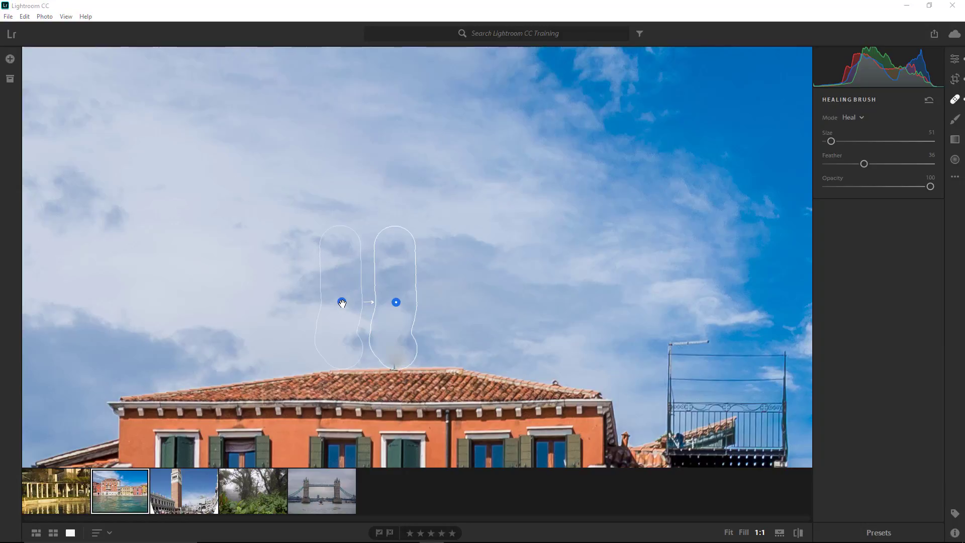
- Move the heal source to the sky on the left, then delete the heal spot
drag(341, 302, 232, 276)
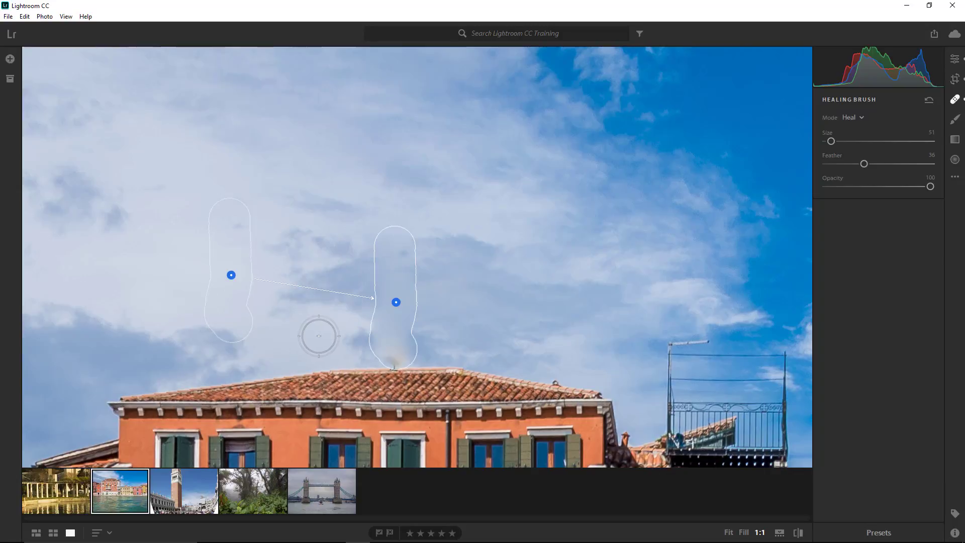
drag(395, 302, 395, 299)
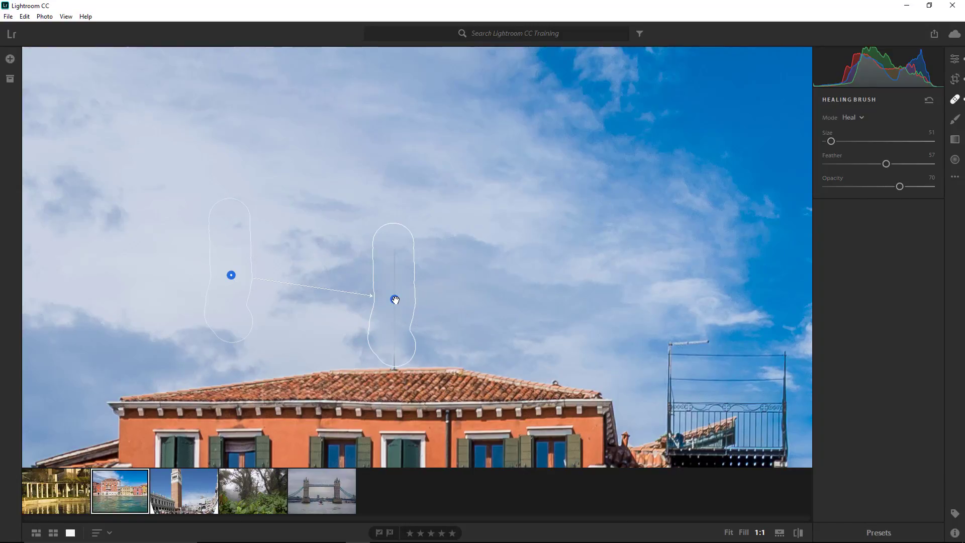
key(Delete)
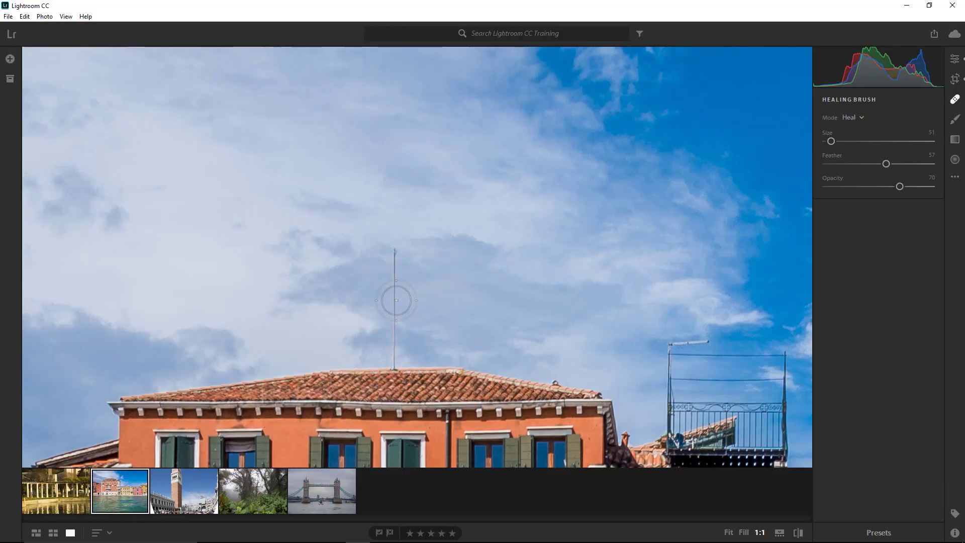
- Switch the Healing Brush mode to Clone
click(853, 118)
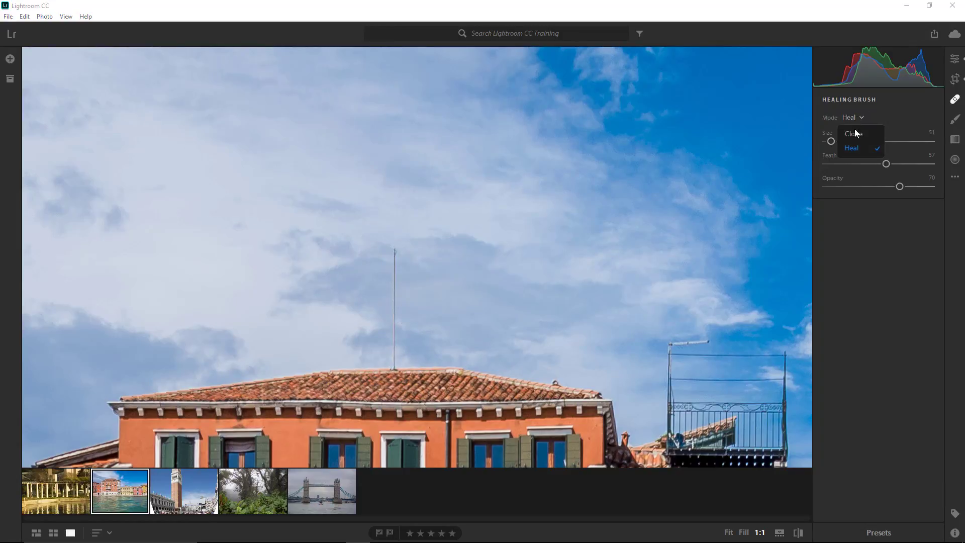
click(853, 134)
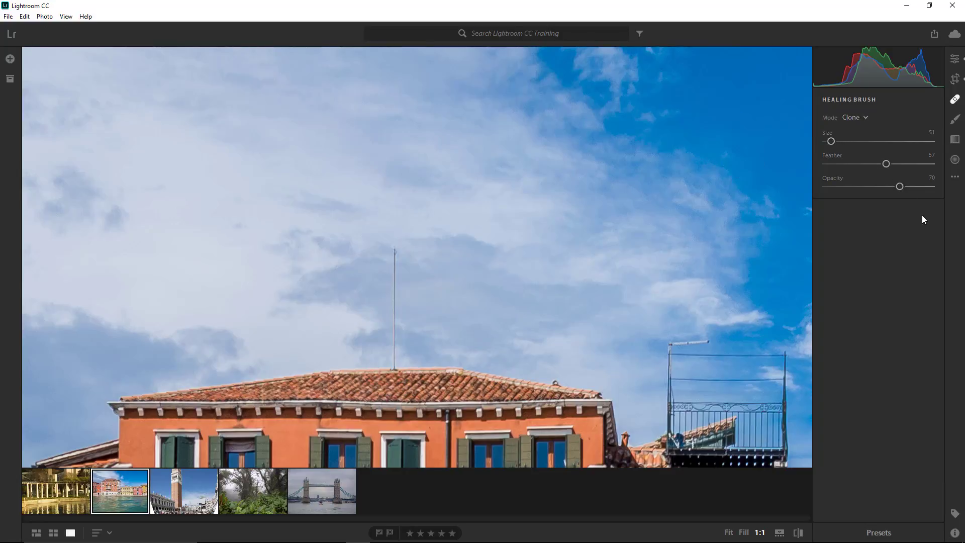
- Switch to the Brush tool, fit the photo in view, and set the brush size to 17.6
click(956, 123)
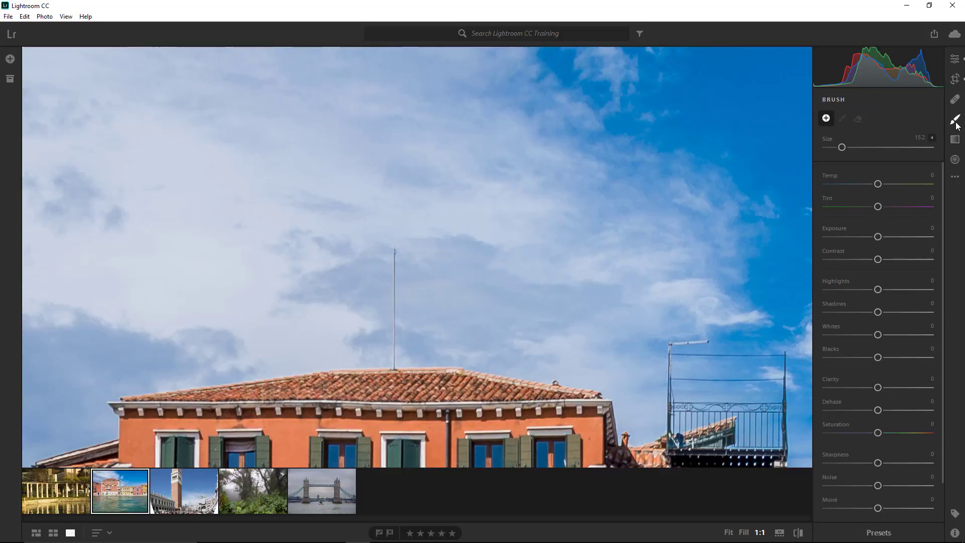
click(729, 533)
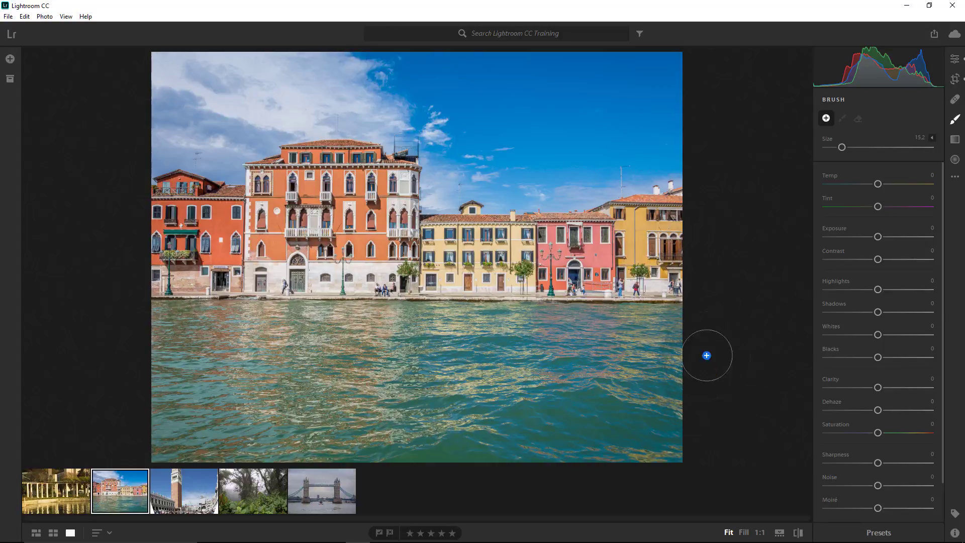
drag(842, 148, 844, 147)
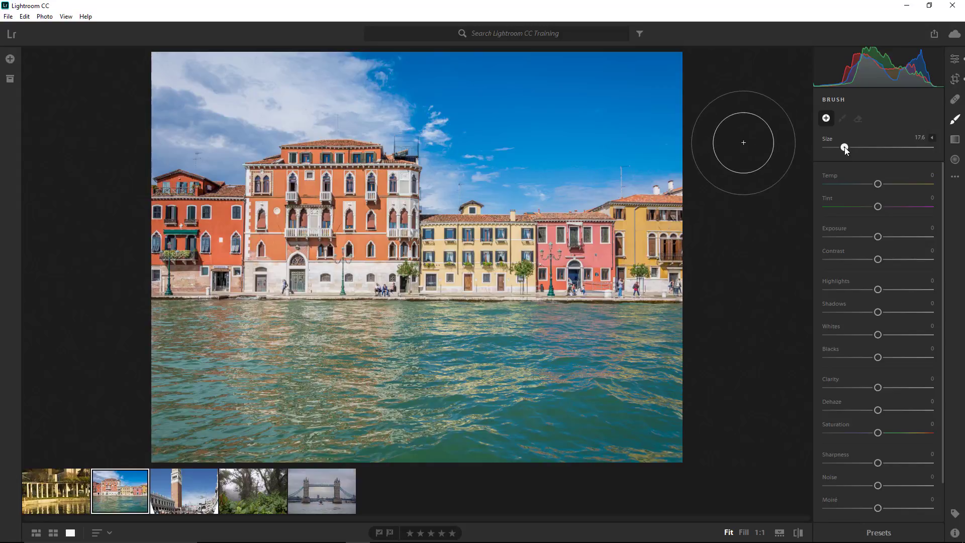
- Paint a brush stroke on the lower-right water and raise its Exposure to +2.46 and Contrast to +21
mouse_move(690, 448)
mouse_down()
mouse_move(647, 467)
mouse_move(684, 420)
mouse_move(496, 427)
mouse_move(662, 378)
mouse_move(460, 397)
mouse_move(596, 422)
mouse_move(665, 424)
mouse_up()
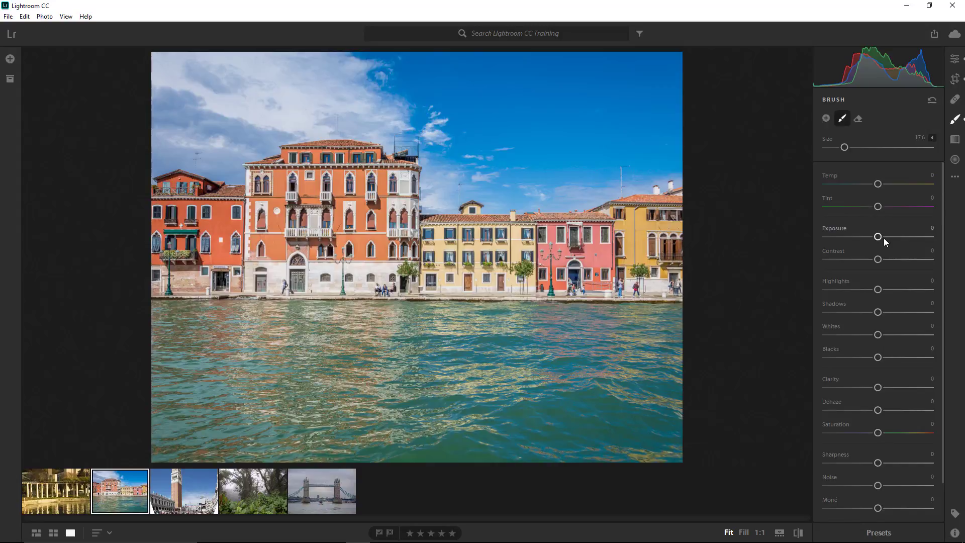
mouse_move(879, 240)
mouse_down()
mouse_move(910, 237)
mouse_move(891, 262)
mouse_up()
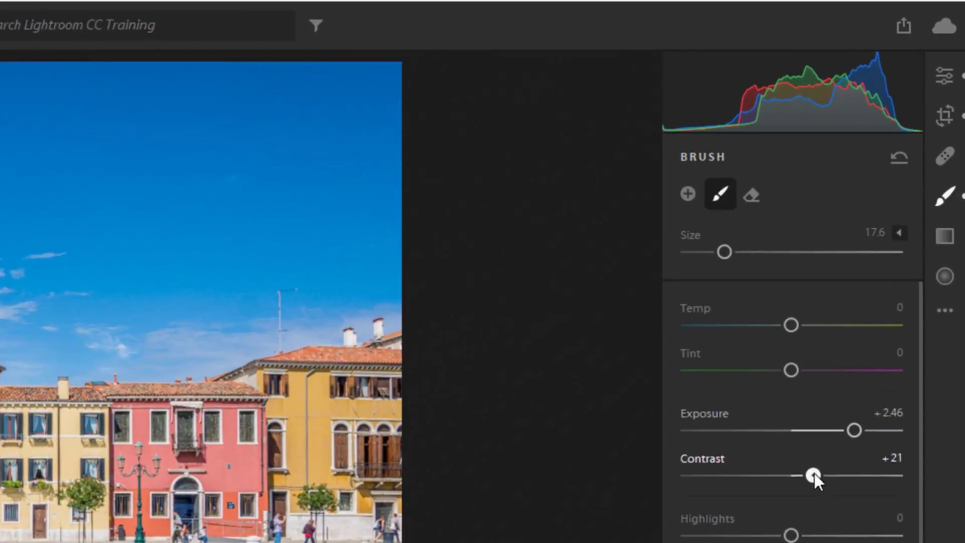
- Expand the brush options to show Feather, Flow and Density
click(893, 253)
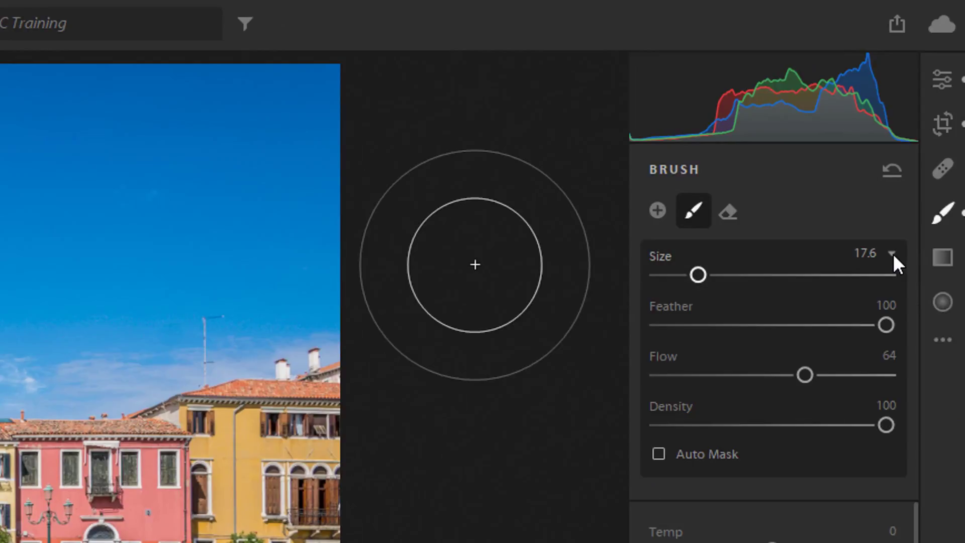
- Set the brush Feather to 79, Flow to 72 and Density to 91, and turn on Auto Mask
mouse_move(886, 326)
mouse_down()
mouse_move(766, 324)
mouse_move(839, 327)
mouse_up()
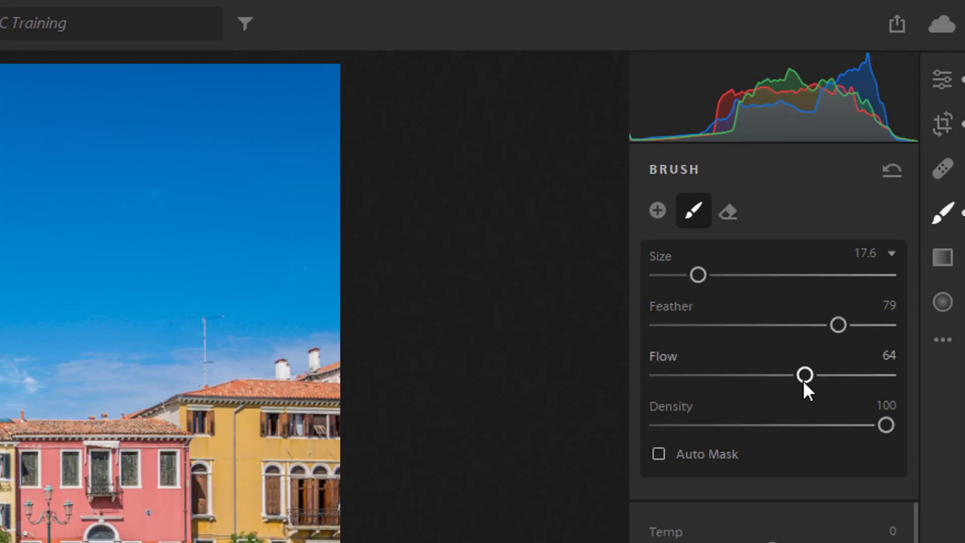
mouse_move(805, 377)
mouse_down()
mouse_move(847, 381)
mouse_move(699, 388)
mouse_move(835, 384)
mouse_move(822, 383)
mouse_up()
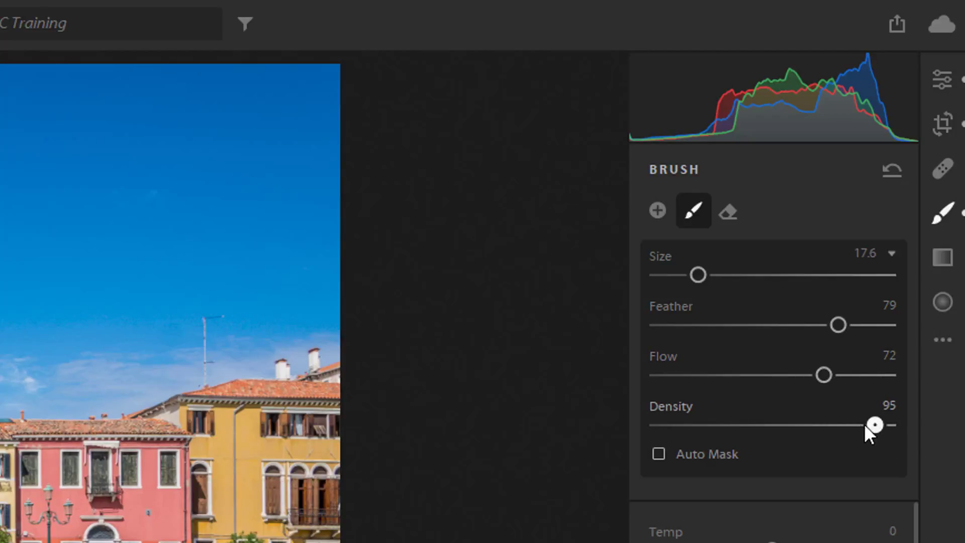
mouse_move(866, 425)
mouse_down()
mouse_move(810, 428)
mouse_move(866, 425)
mouse_move(861, 431)
mouse_up()
click(659, 454)
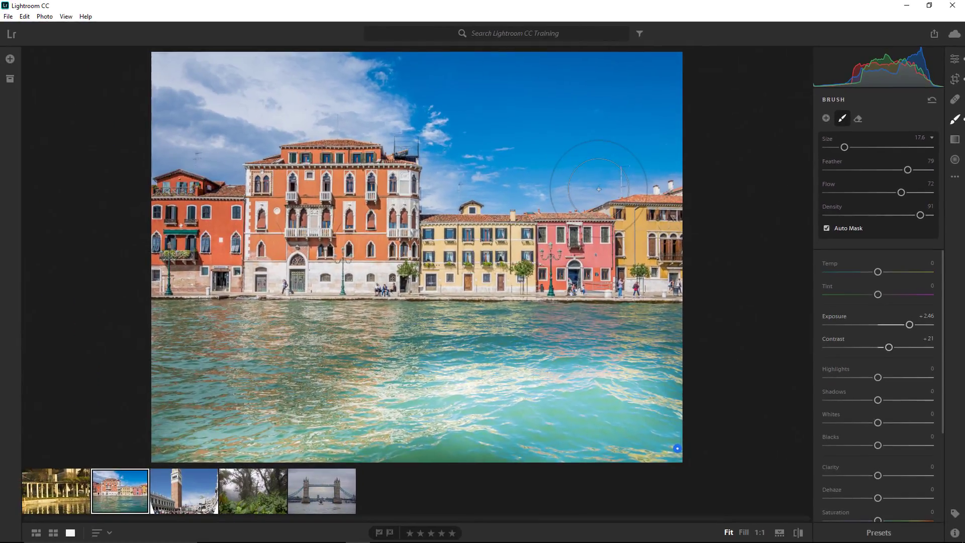
- Paint a brush stroke across the sky beside the buildings and erase it again with the Eraser
mouse_move(599, 189)
mouse_down()
mouse_move(434, 187)
mouse_move(590, 193)
mouse_move(660, 165)
mouse_move(510, 192)
mouse_move(449, 189)
mouse_move(486, 173)
mouse_move(692, 163)
mouse_move(743, 222)
mouse_up()
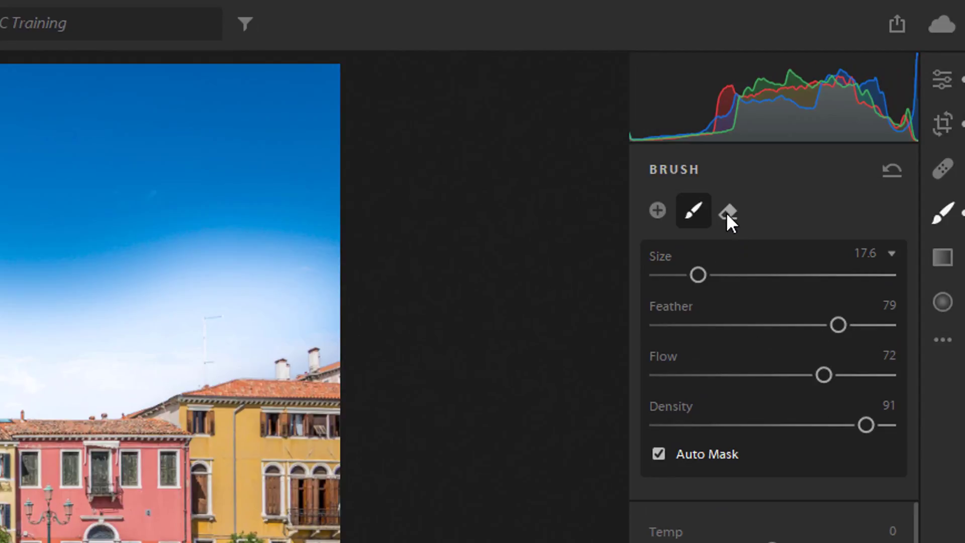
click(728, 216)
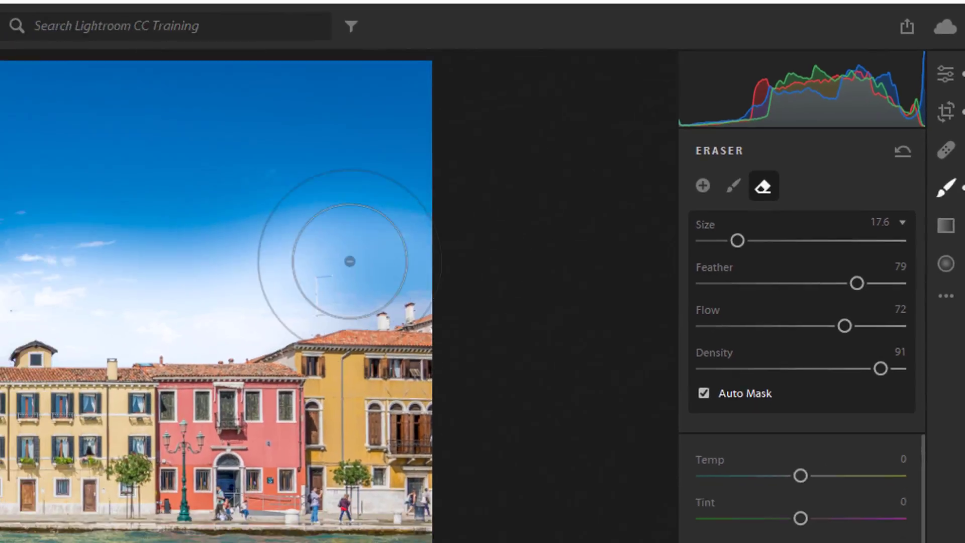
mouse_move(349, 261)
mouse_down()
mouse_move(321, 324)
mouse_move(81, 306)
mouse_move(159, 302)
mouse_up()
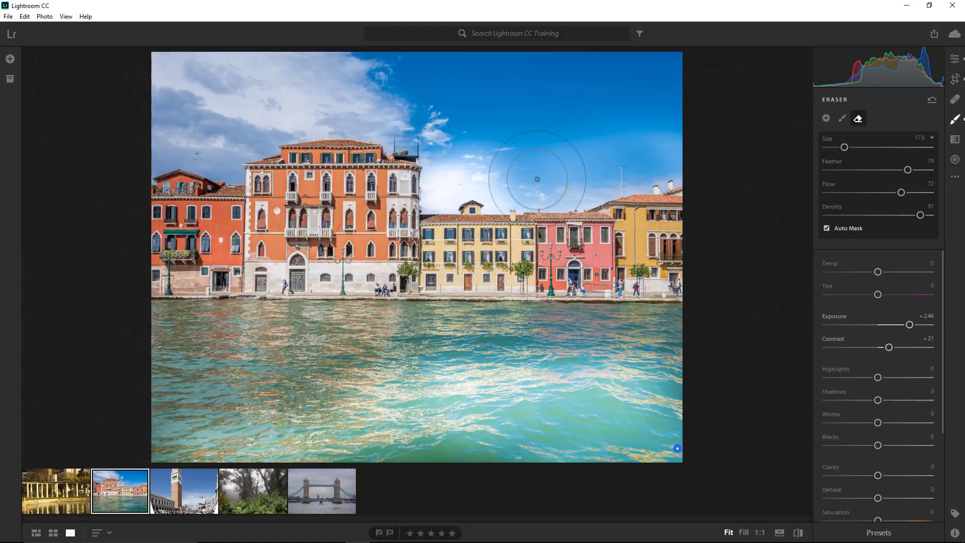
click(842, 118)
key(alt)
mouse_move(551, 185)
mouse_down()
mouse_move(437, 166)
mouse_move(482, 201)
mouse_up()
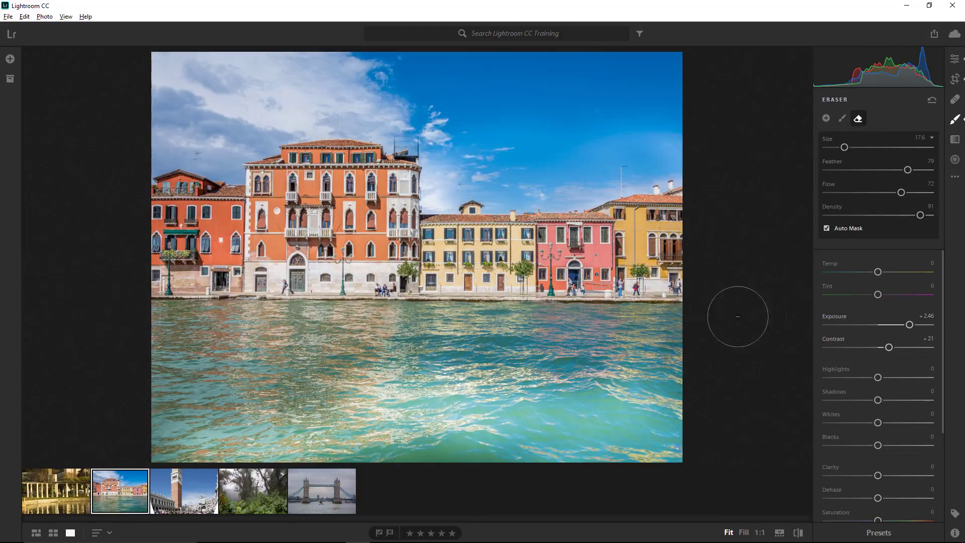
key(alt)
- Add a new brush stroke on the left red building and set its Exposure to -4.00
click(826, 118)
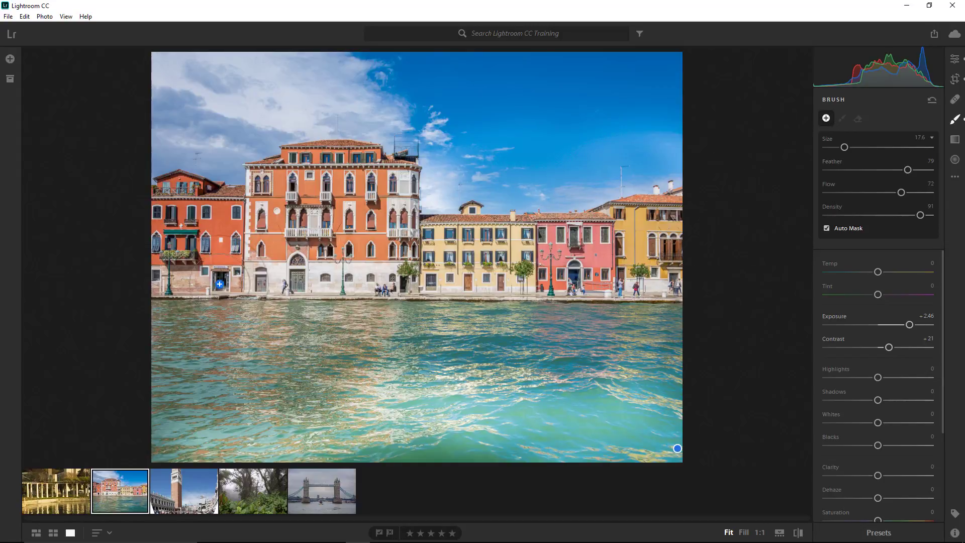
drag(226, 261, 212, 229)
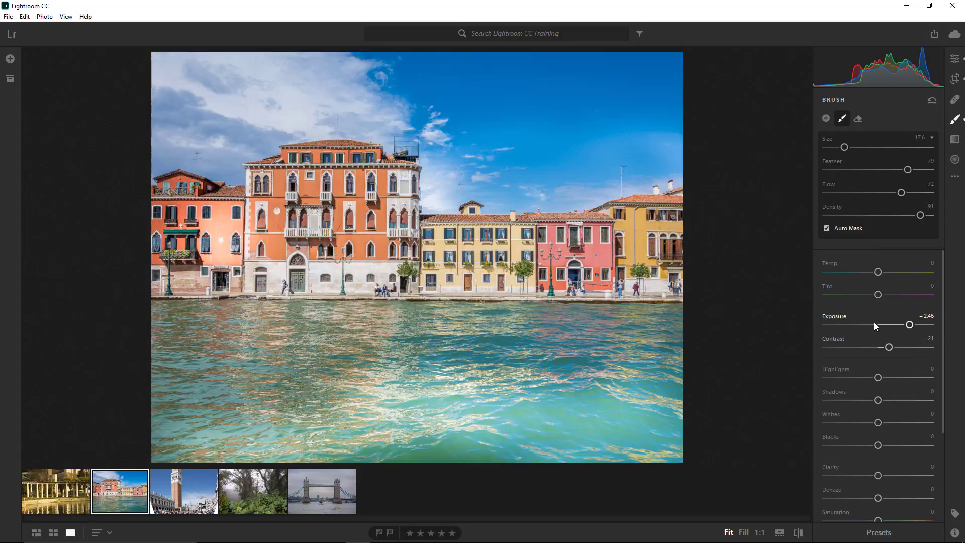
drag(906, 324, 827, 325)
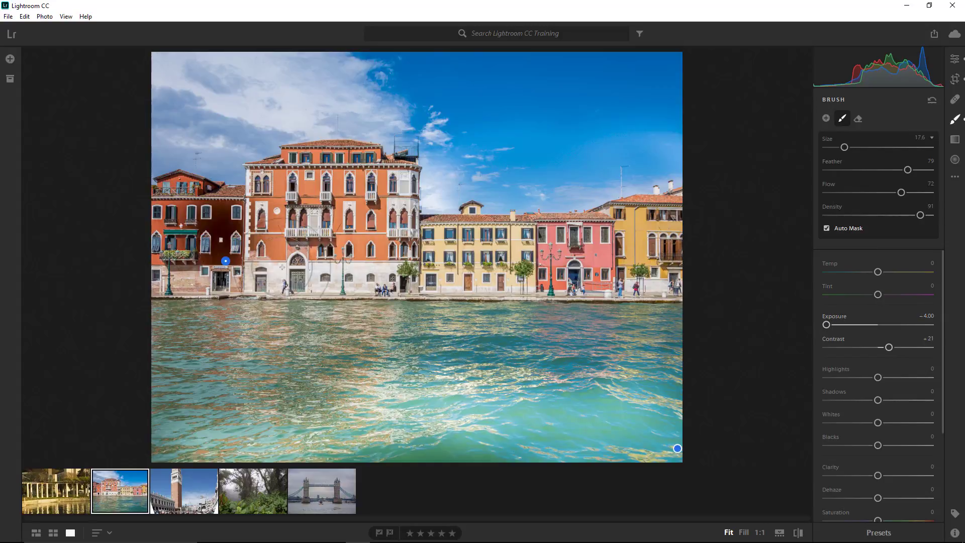
- Delete both brush adjustments, the one on the lower-right water and the one on the left building
click(677, 449)
mouse_move(679, 450)
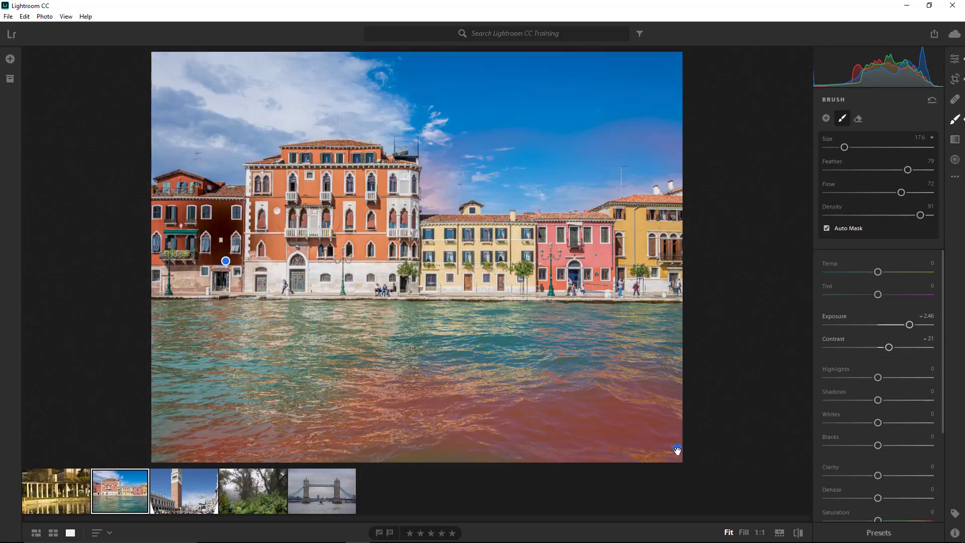
right_click(677, 450)
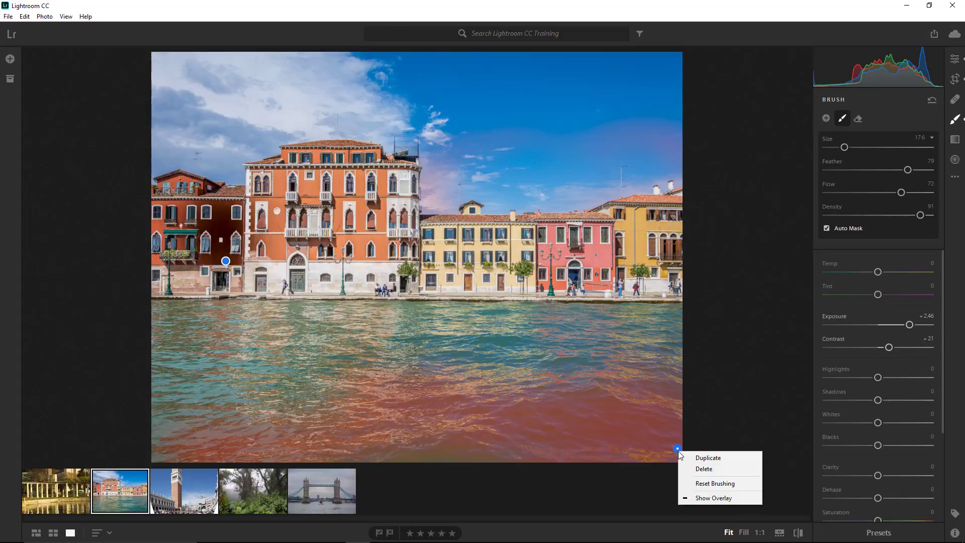
click(702, 468)
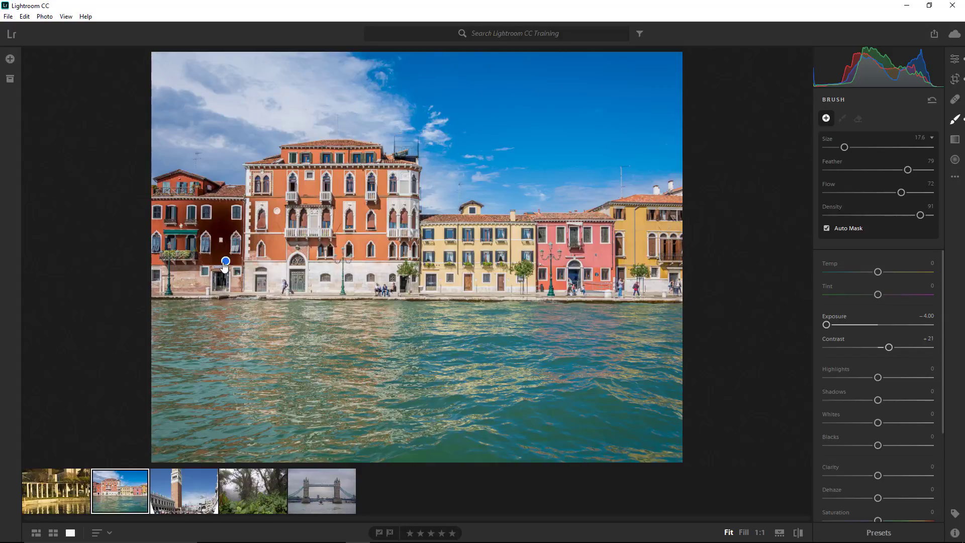
click(226, 261)
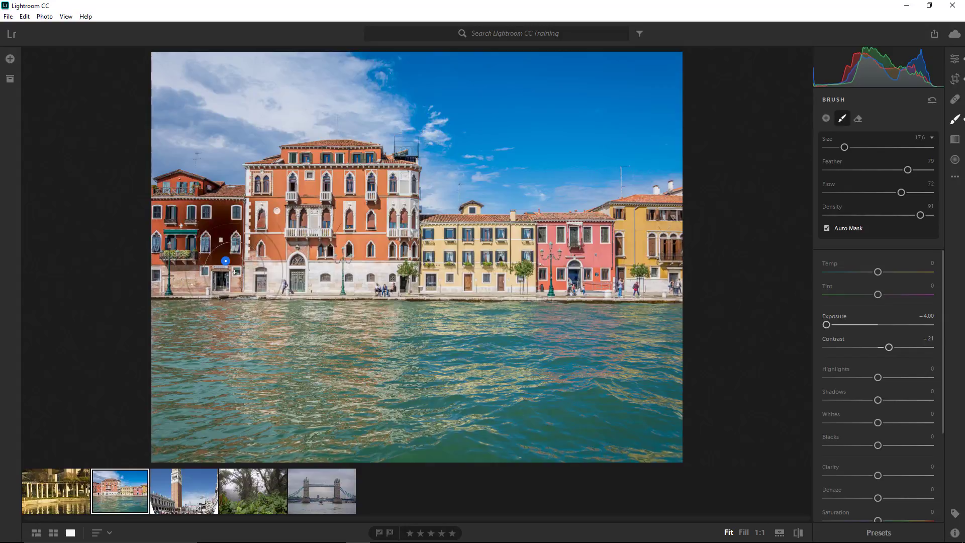
key(Delete)
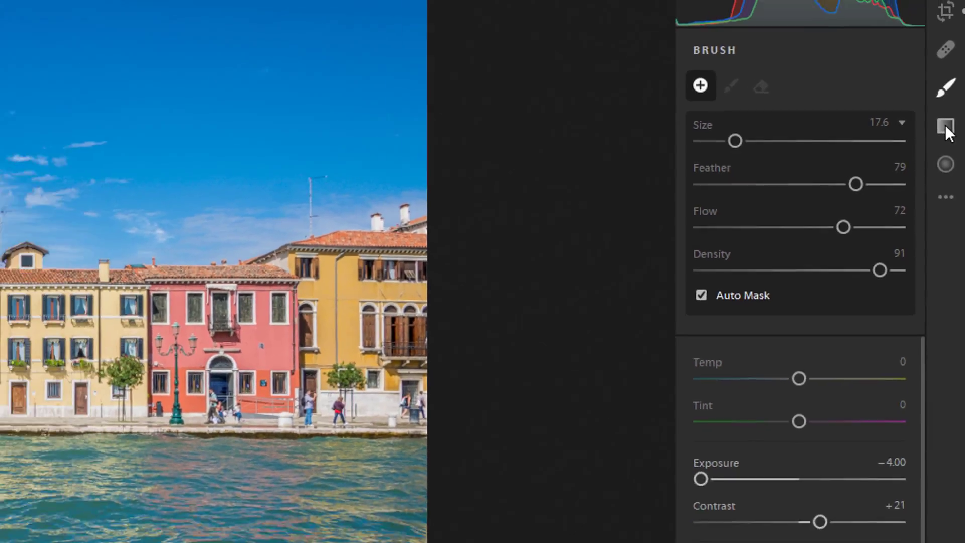
- Draw a linear gradient from the waterline up to the top edge, with Exposure -2.83 and Highlights -67
click(942, 119)
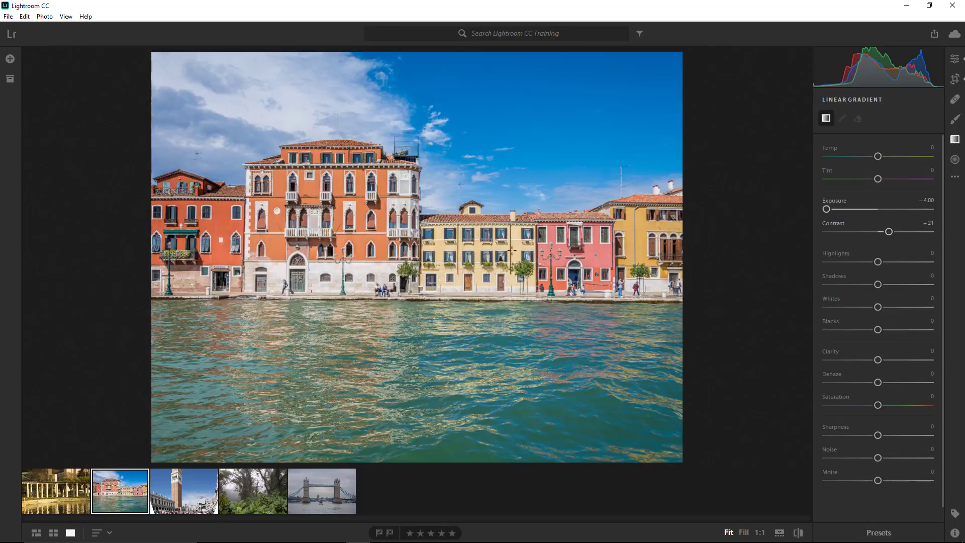
drag(424, 299, 420, 60)
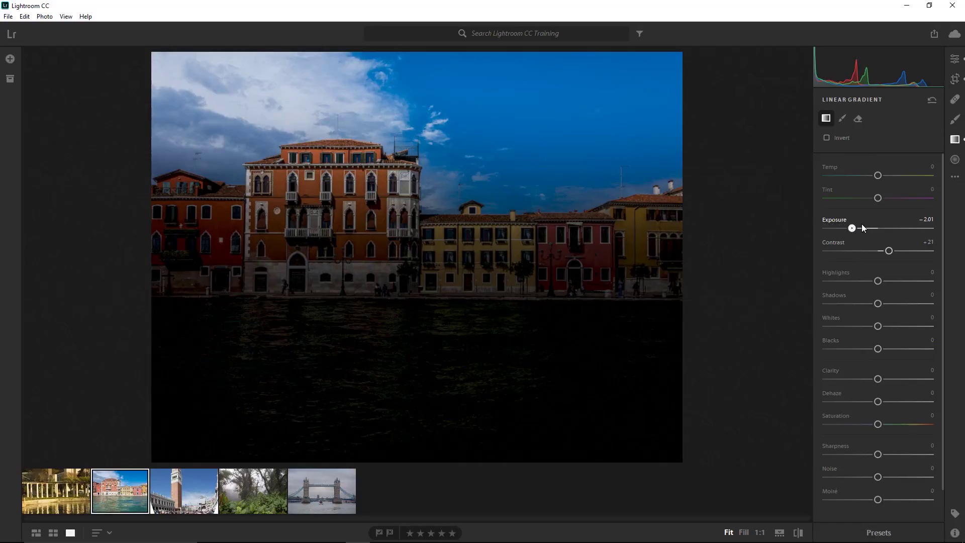
drag(863, 227, 884, 227)
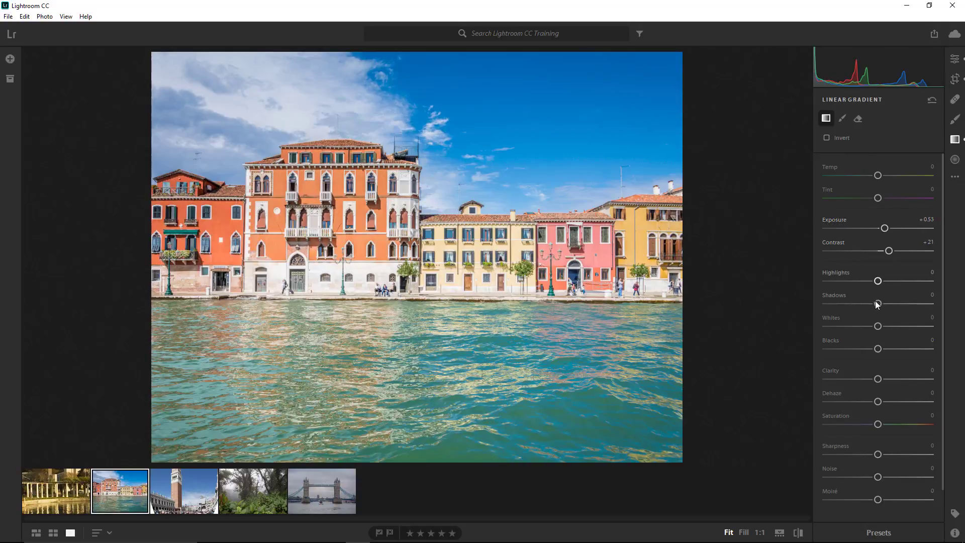
drag(877, 280, 844, 281)
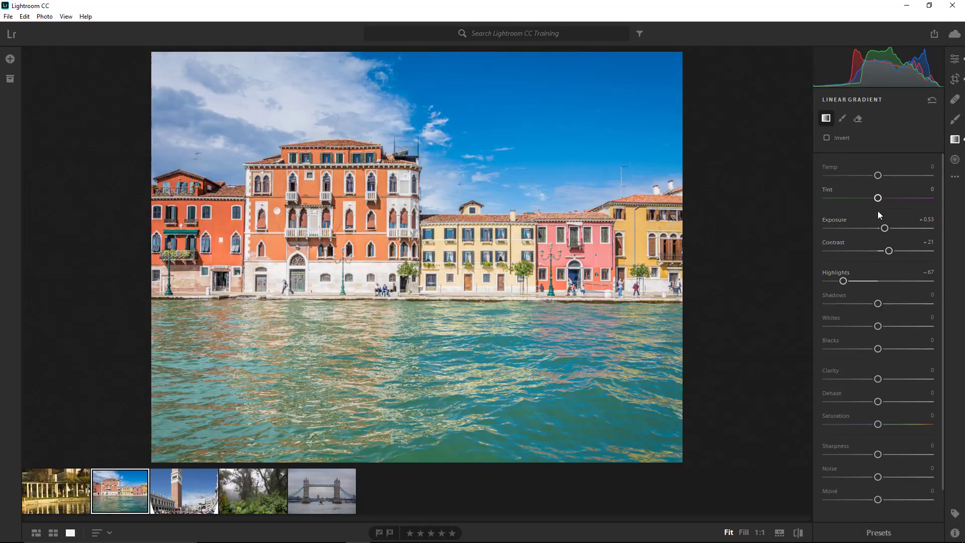
drag(884, 227, 841, 228)
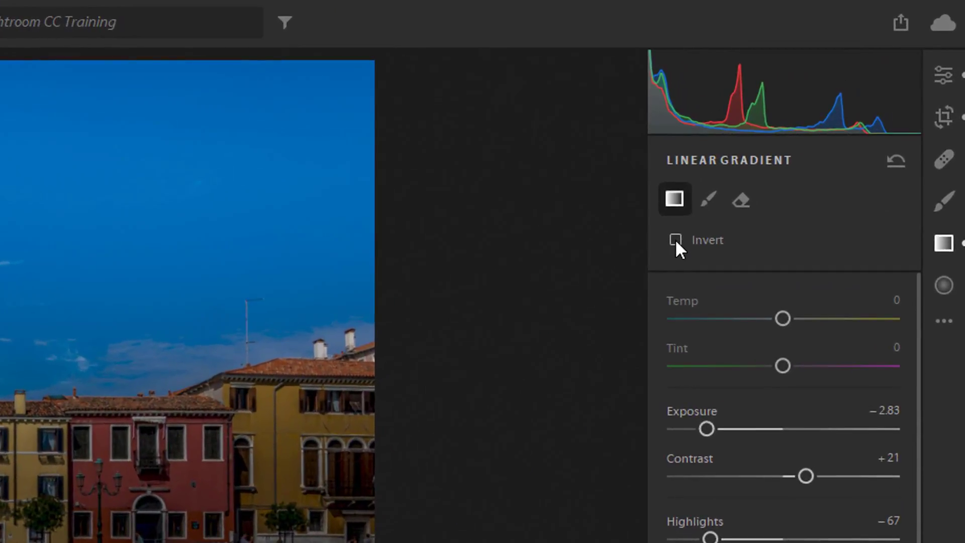
- Invert the linear gradient and then delete it
click(818, 143)
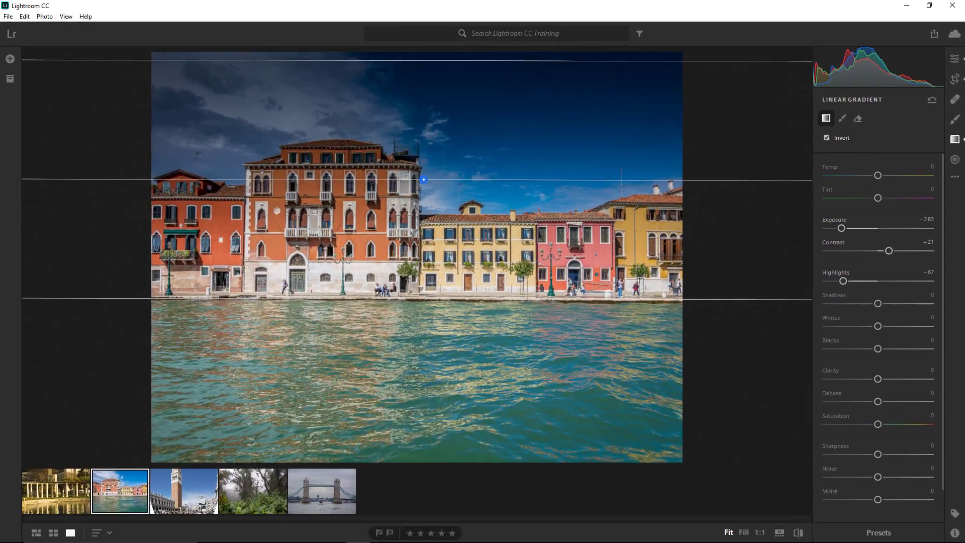
mouse_move(424, 179)
key(Delete)
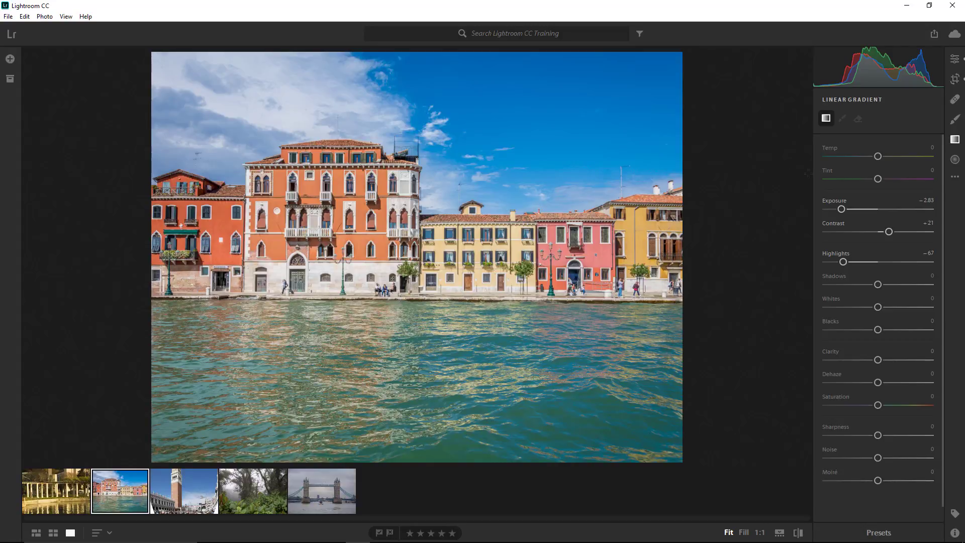
- Draw a radial gradient in the sky above the buildings and reposition its centre slightly right
click(956, 159)
drag(463, 131, 566, 223)
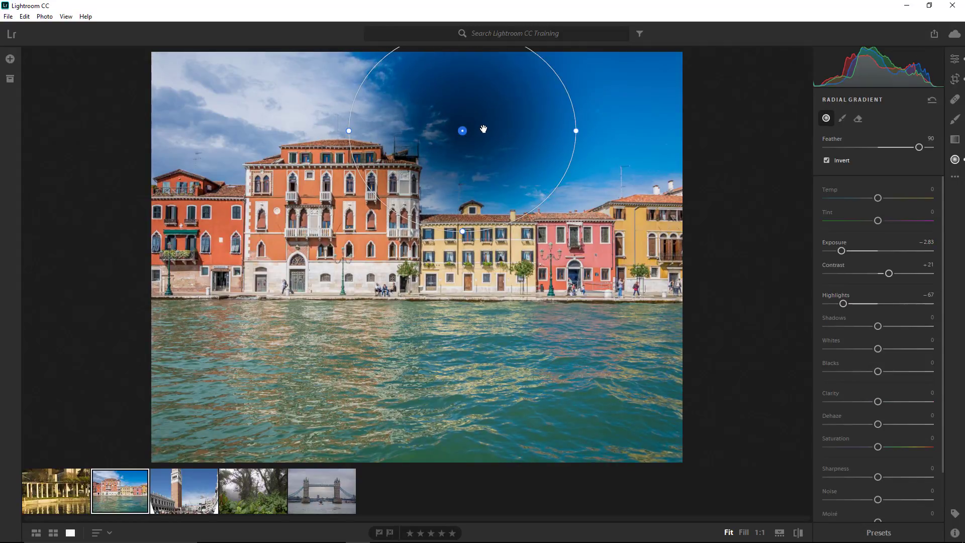
drag(462, 131, 528, 162)
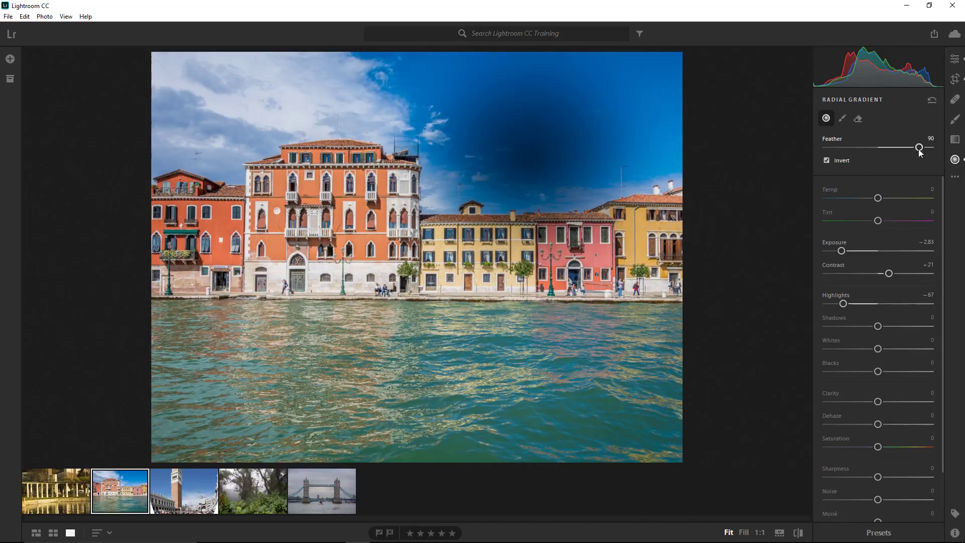
- Set the radial gradient's Feather to 96, Exposure to +1.74 and Temp to +100
drag(919, 148, 925, 148)
drag(841, 251, 910, 250)
drag(878, 198, 939, 204)
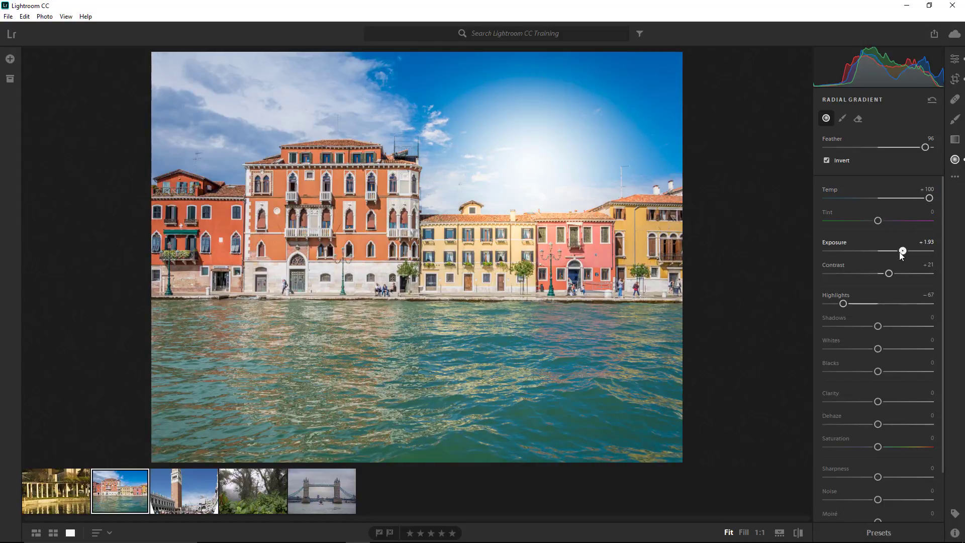
drag(900, 252, 900, 253)
- Move the radial gradient to the upper-right sky, toggle Invert off and on, then delete the gradient
drag(529, 161, 641, 174)
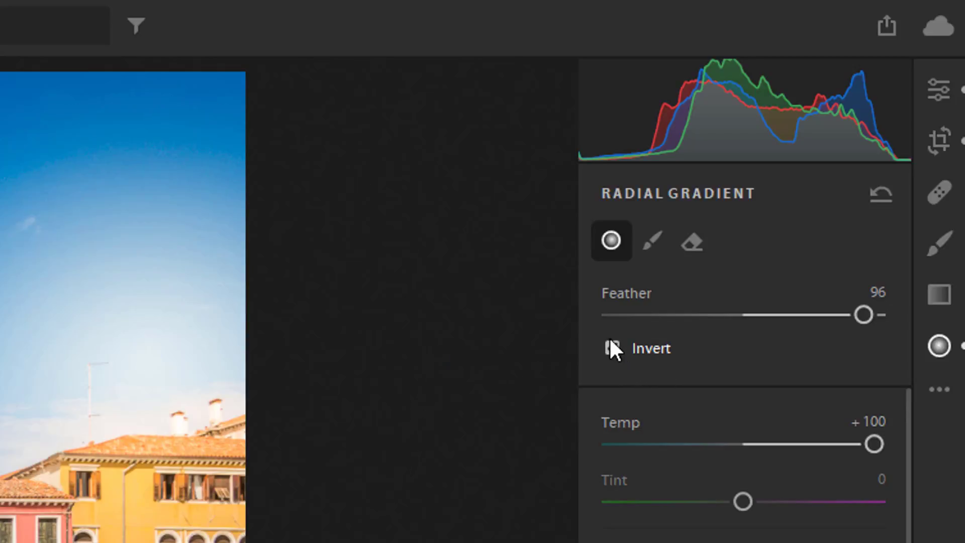
click(612, 349)
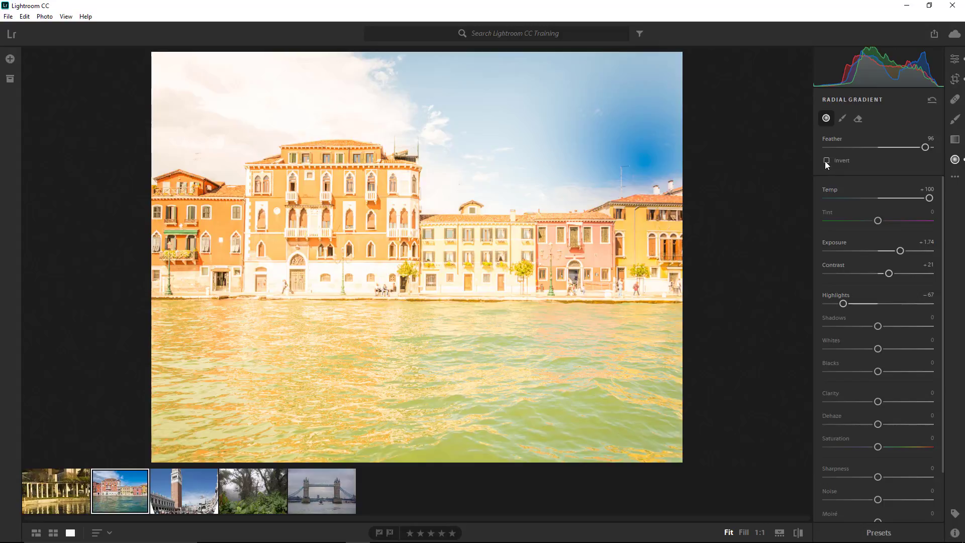
click(826, 161)
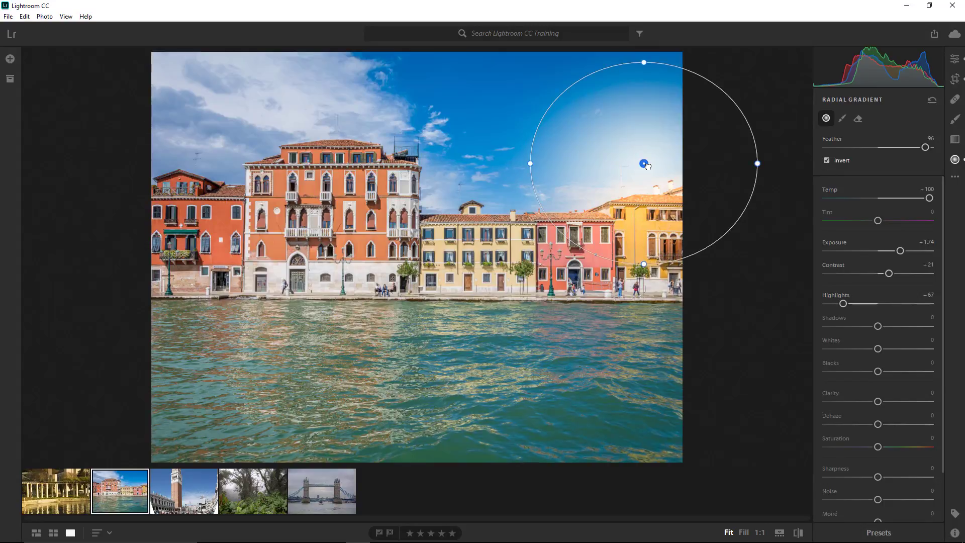
key(Delete)
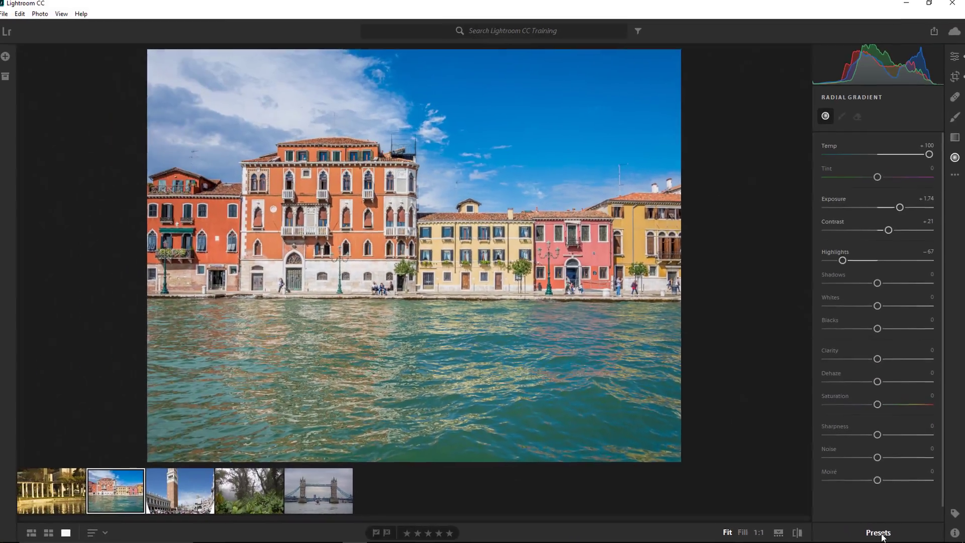
- Open the Presets panel and turn off Single-Panel Mode for the edit sections
click(690, 520)
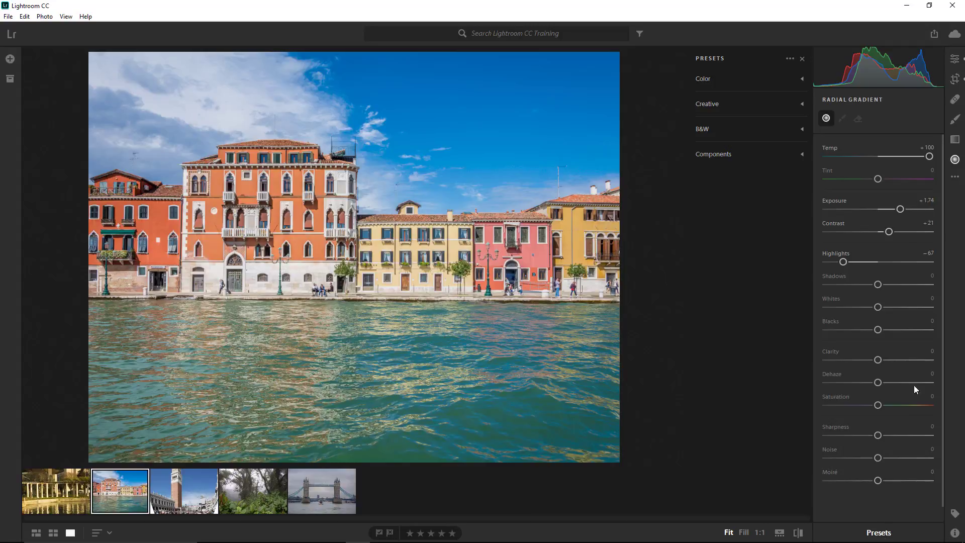
click(955, 177)
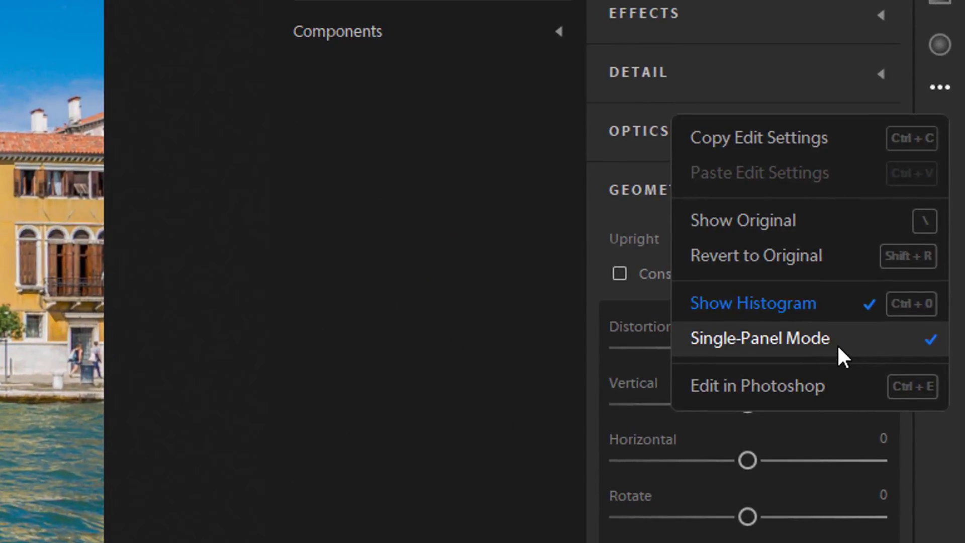
click(912, 283)
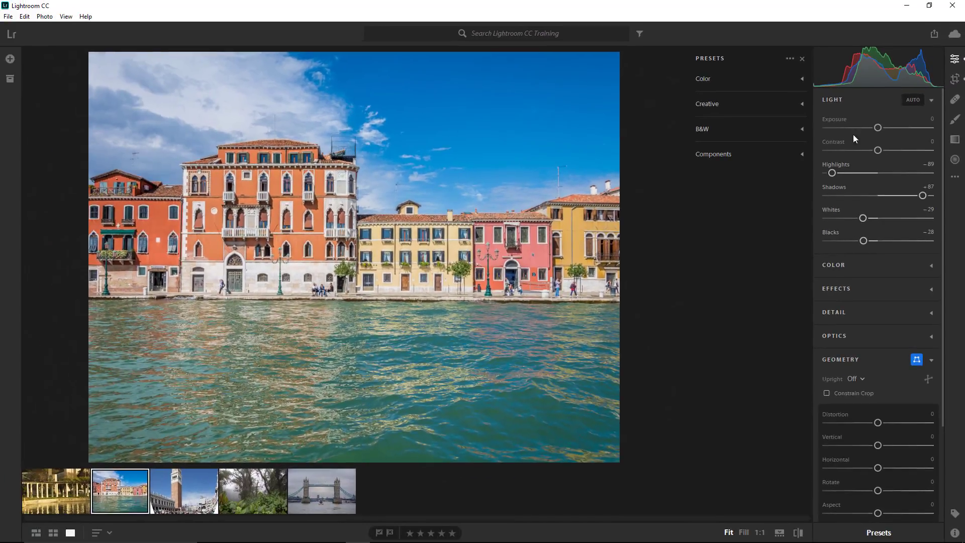
- Apply the Color preset 02 - Bright to the photo
click(844, 271)
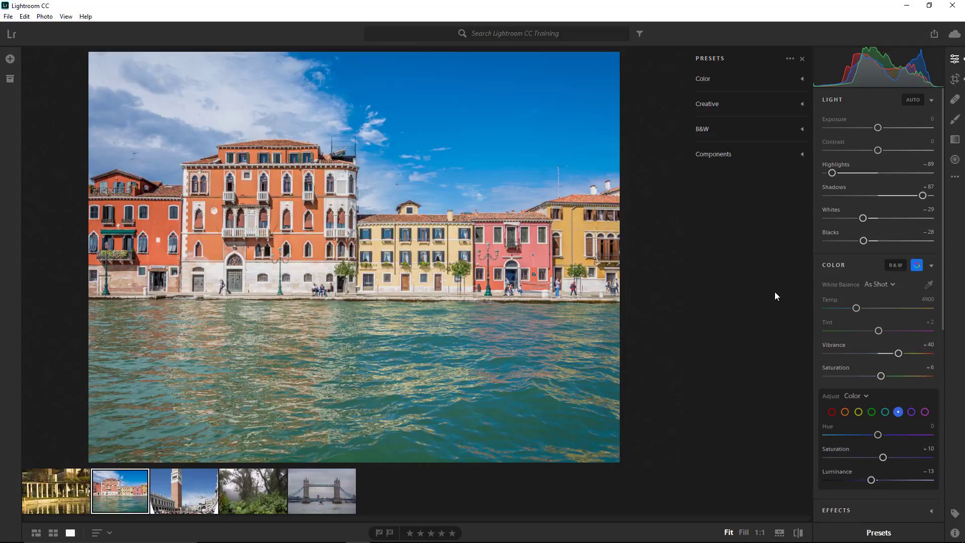
click(705, 75)
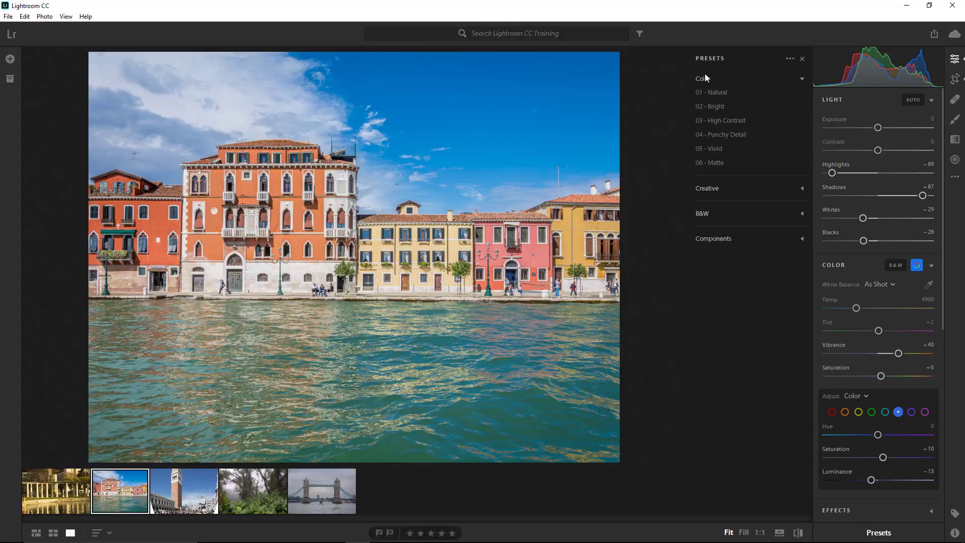
click(714, 106)
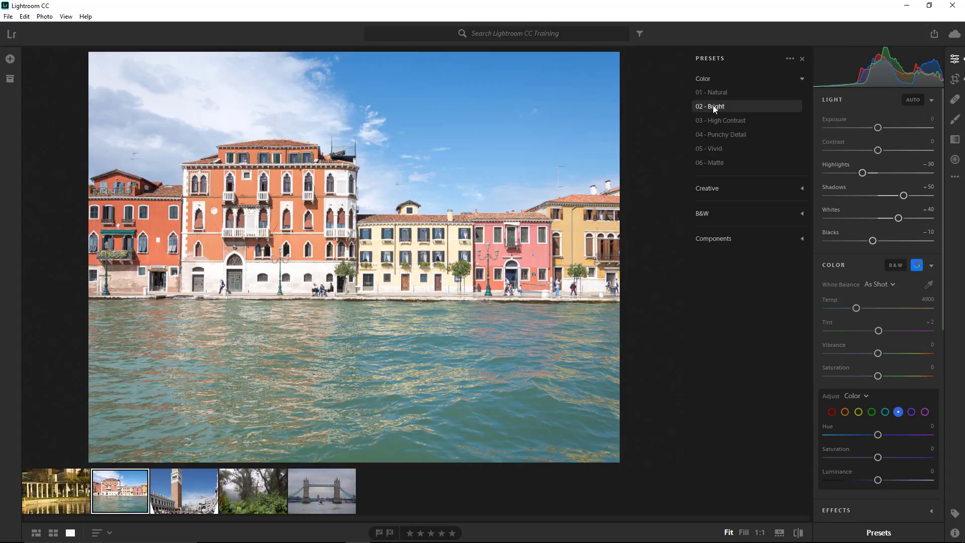
- Apply the Color preset 04 - Punchy Detail and expand the Creative, B&W and Components preset groups
click(713, 134)
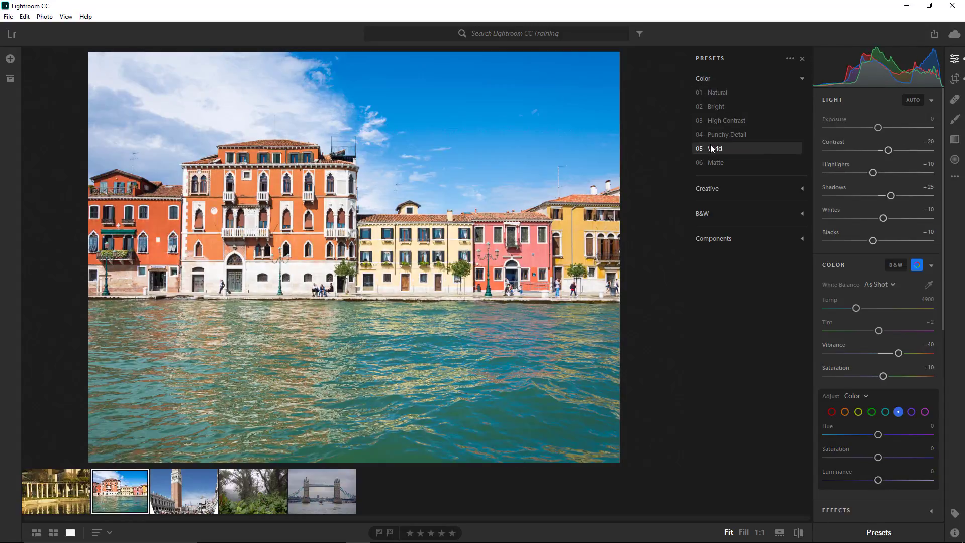
click(713, 188)
click(715, 217)
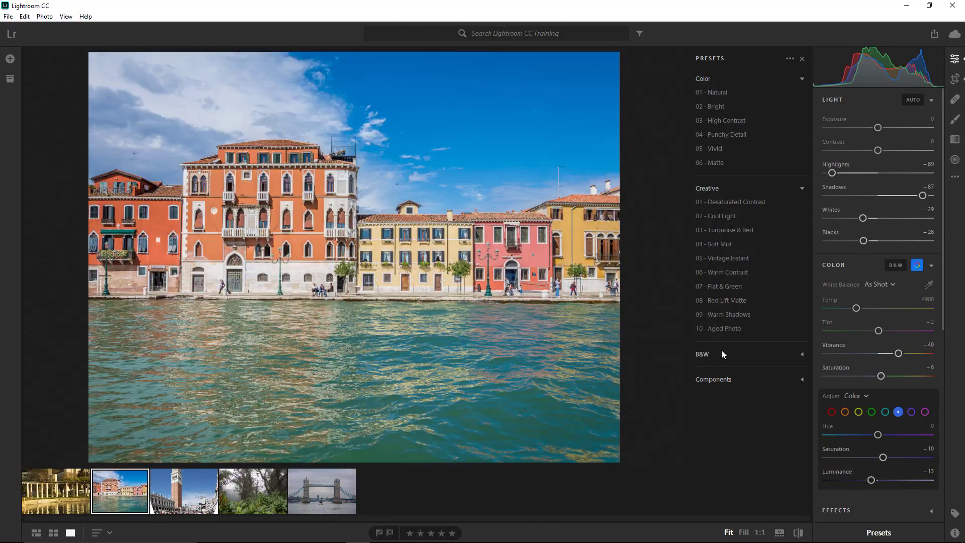
click(722, 354)
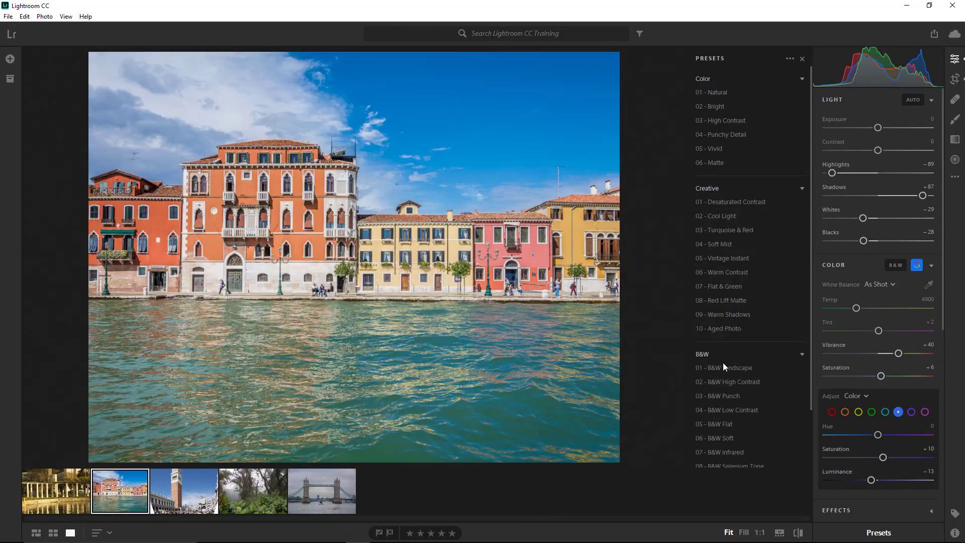
scroll(722, 433, down, 2)
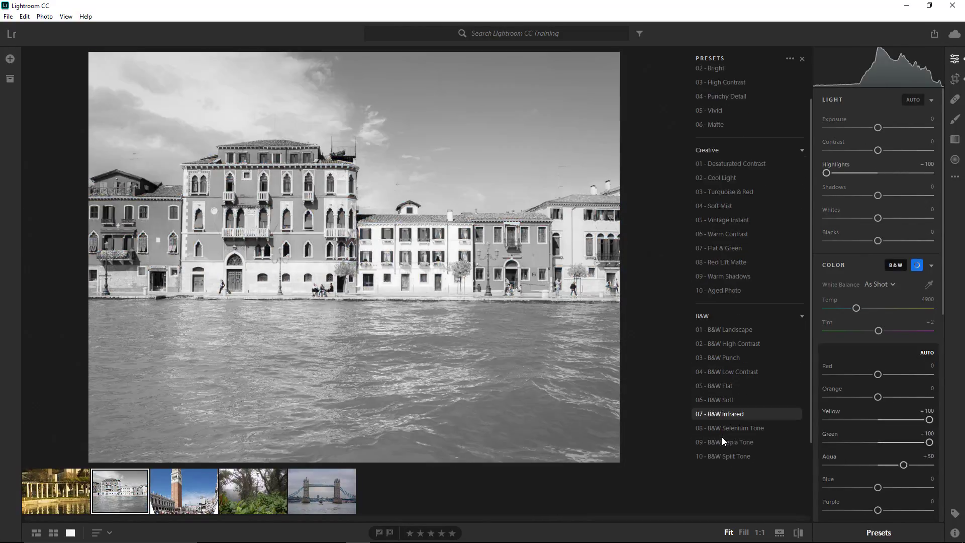
click(724, 301)
click(714, 453)
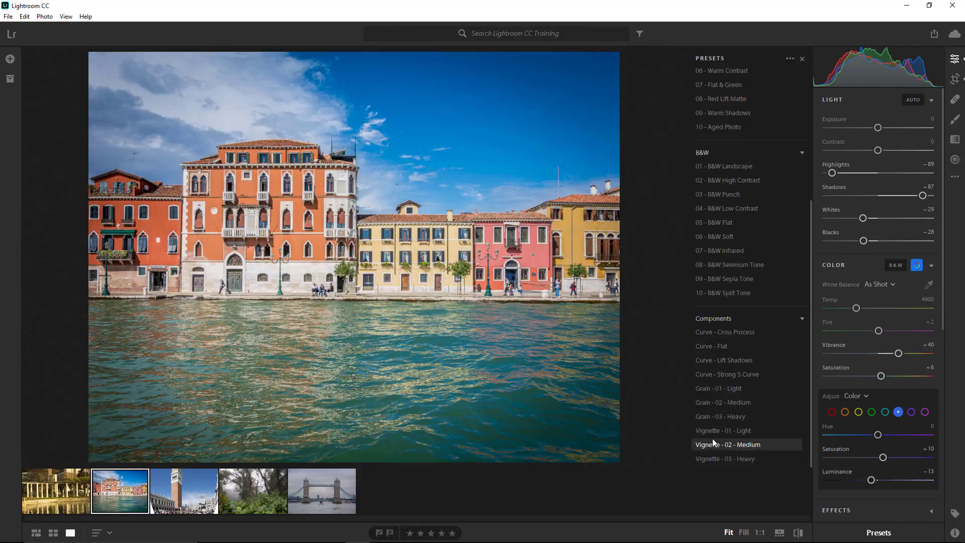
- Add the Curve - Cross Process preset and fine-tune Highlights to -76 and Temp to 5095
click(717, 334)
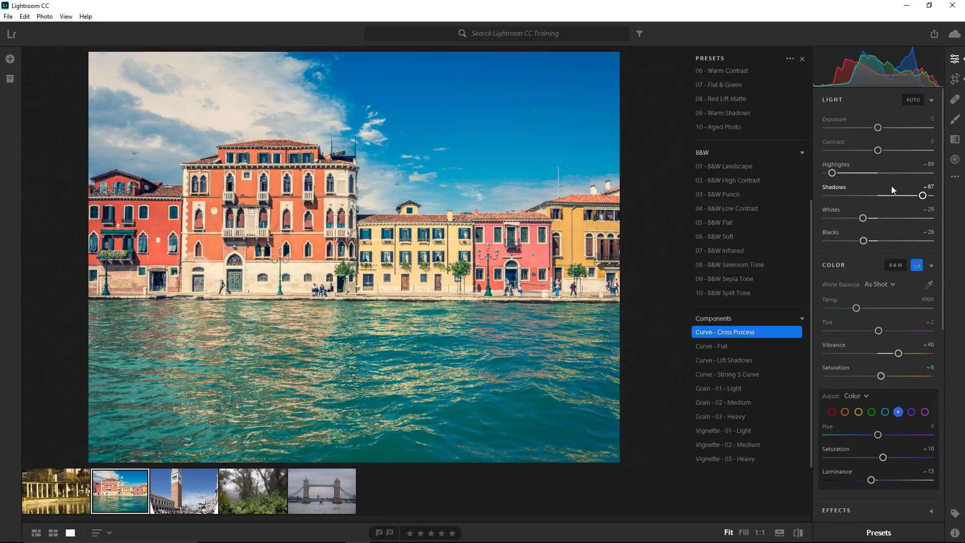
mouse_move(833, 173)
mouse_down()
mouse_move(850, 172)
mouse_move(839, 173)
mouse_up()
mouse_move(856, 308)
mouse_down()
mouse_move(870, 306)
mouse_move(861, 305)
mouse_up()
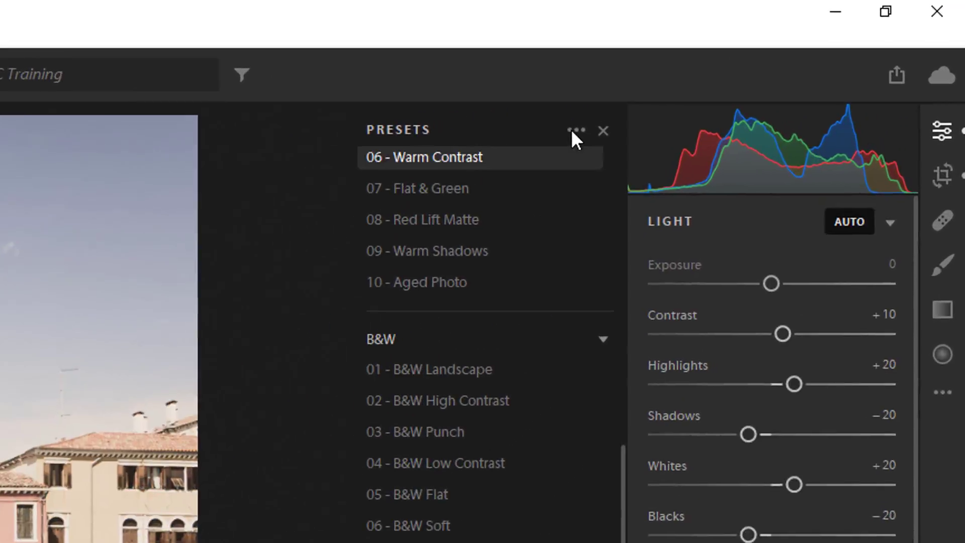
- Save the current settings as a new user preset named Cool Effect
click(573, 131)
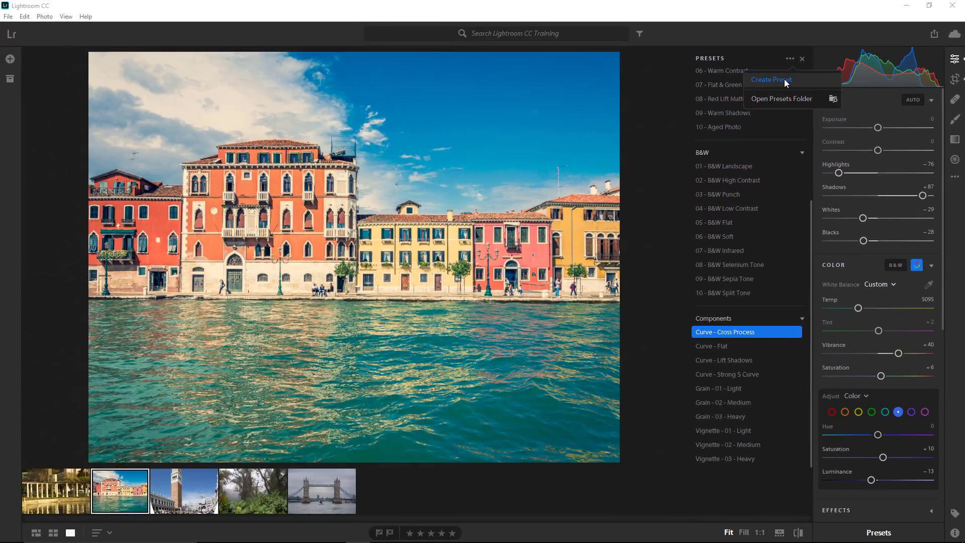
click(553, 179)
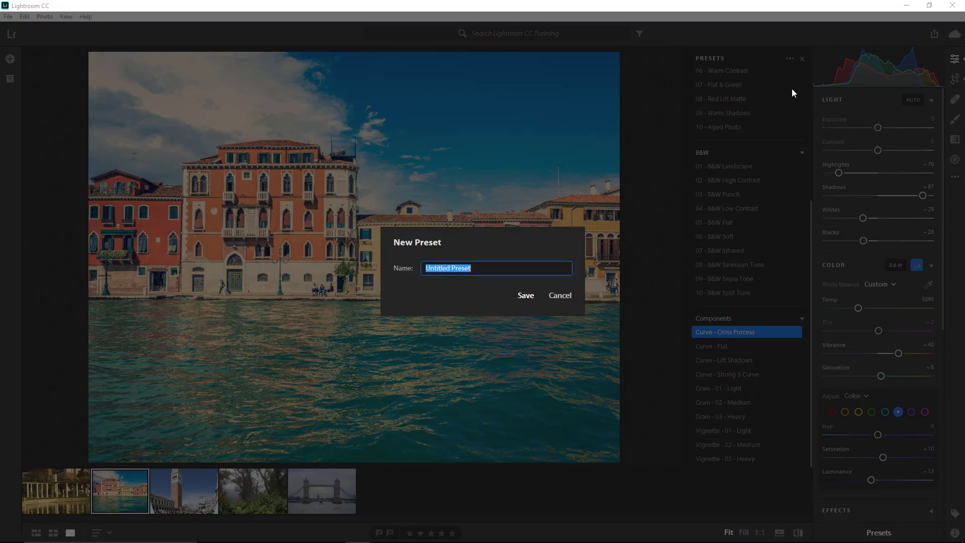
text(Cool Effect)
click(526, 298)
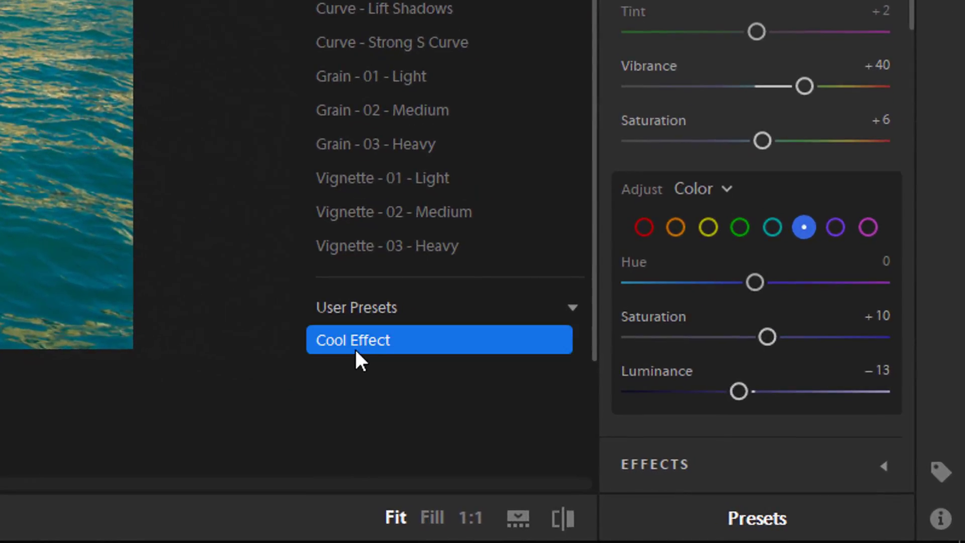